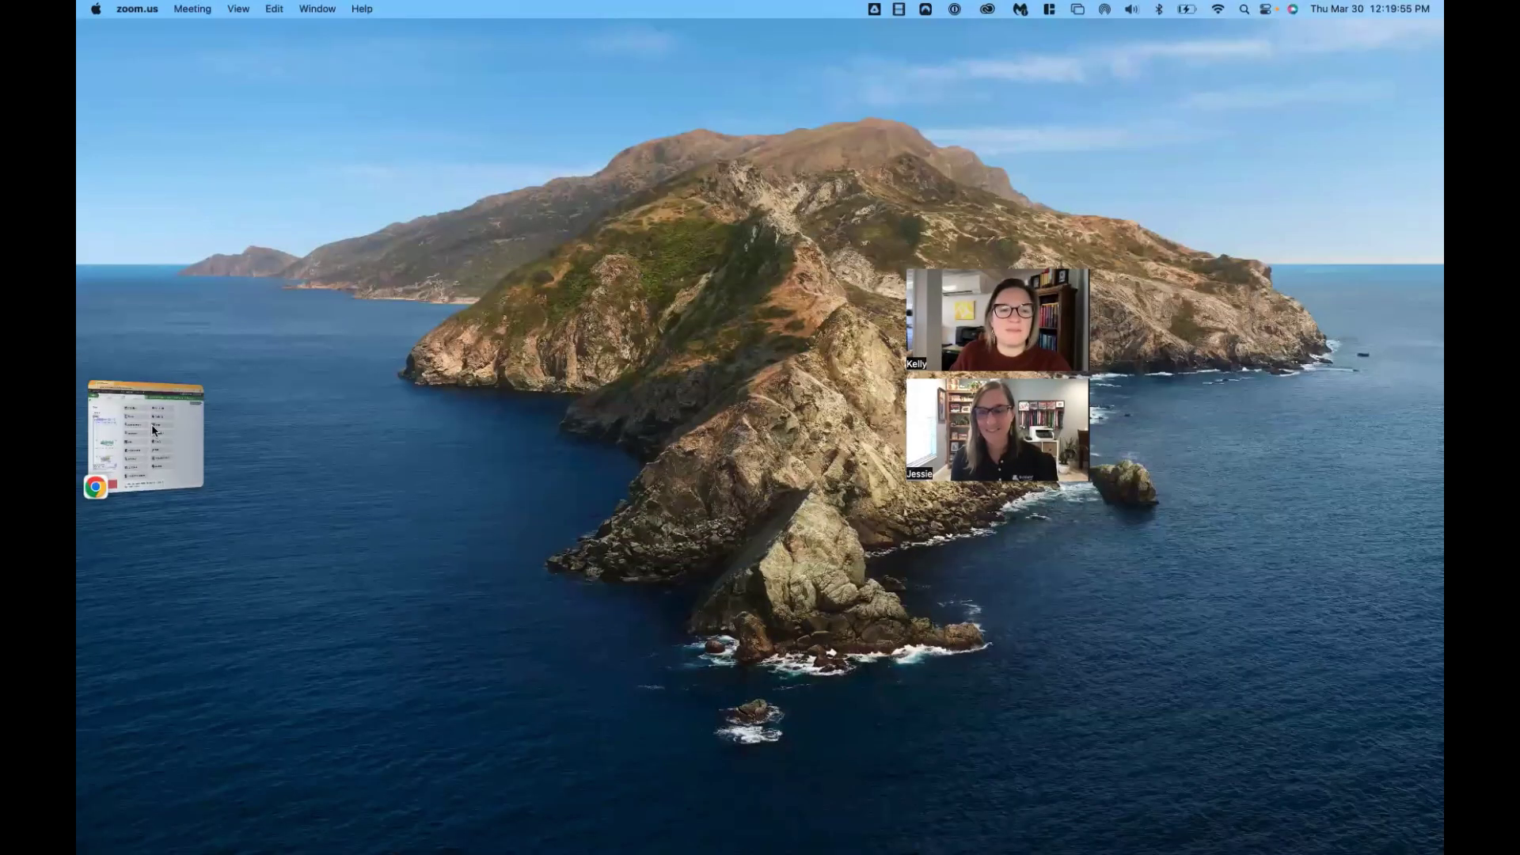
Bring the Koha browser window forward, enlarge it, and enter a partial patron name in Check out.
{"action": "left_click", "coordinate": [154, 430]}
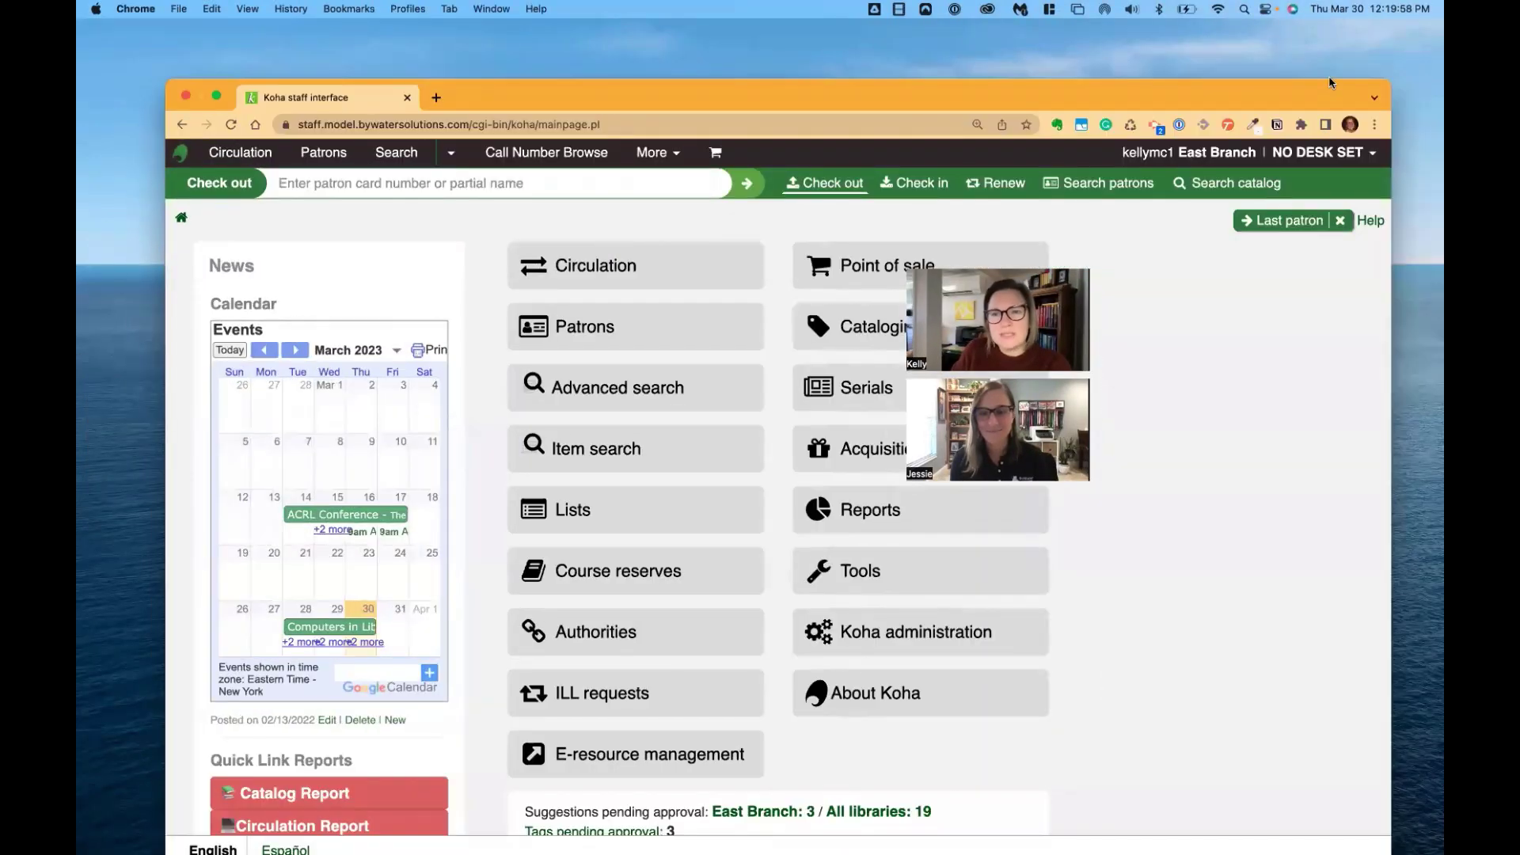
{"action": "mouse_move", "coordinate": [79, 25]}
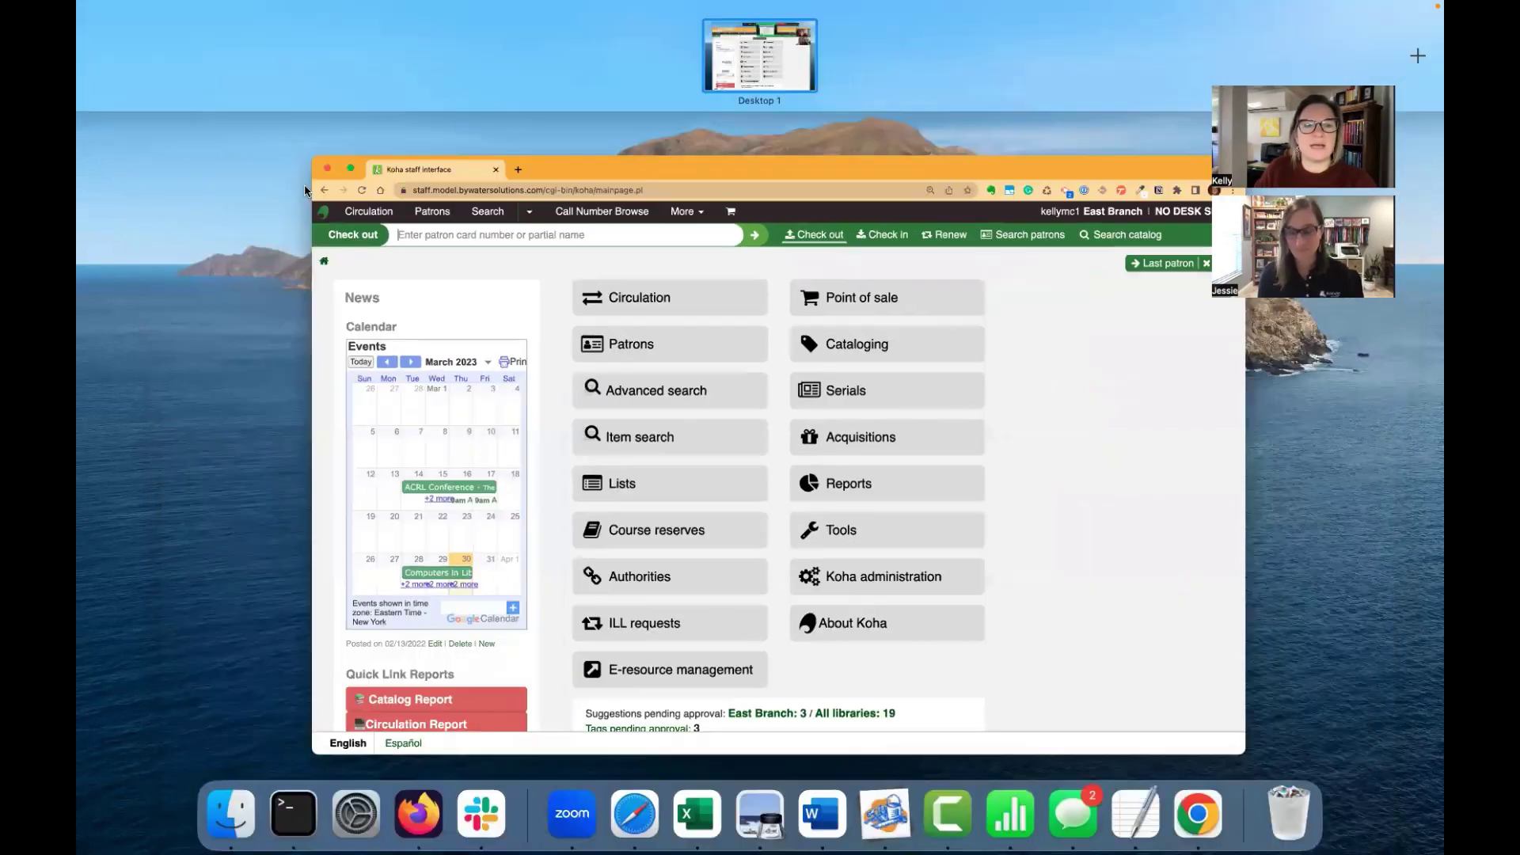
{"action": "left_click", "coordinate": [172, 77]}
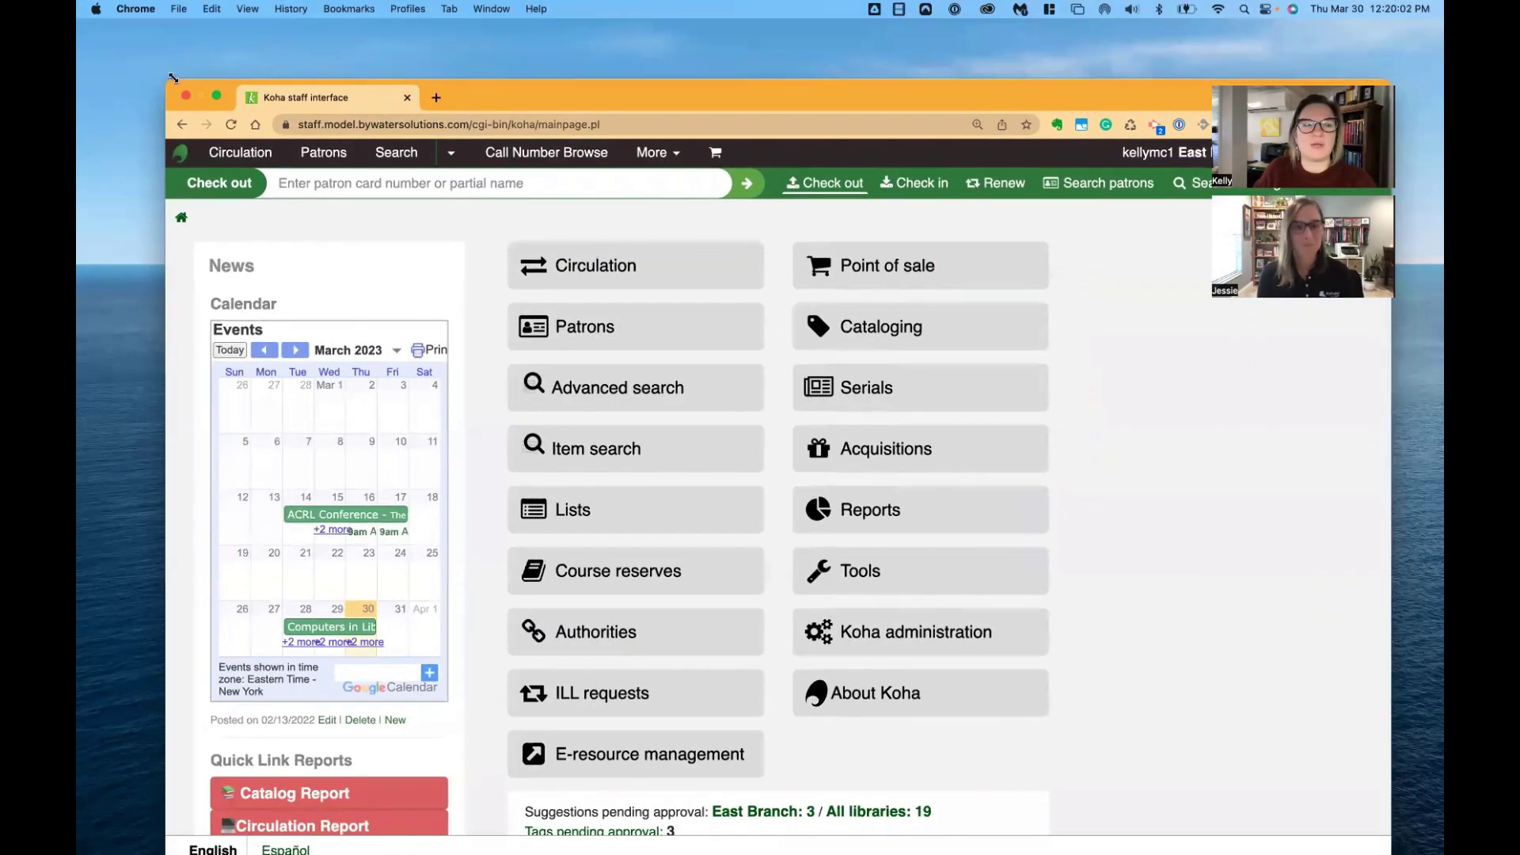
{"action": "left_click_drag", "start_coordinate": [172, 77], "coordinate": [93, 19]}
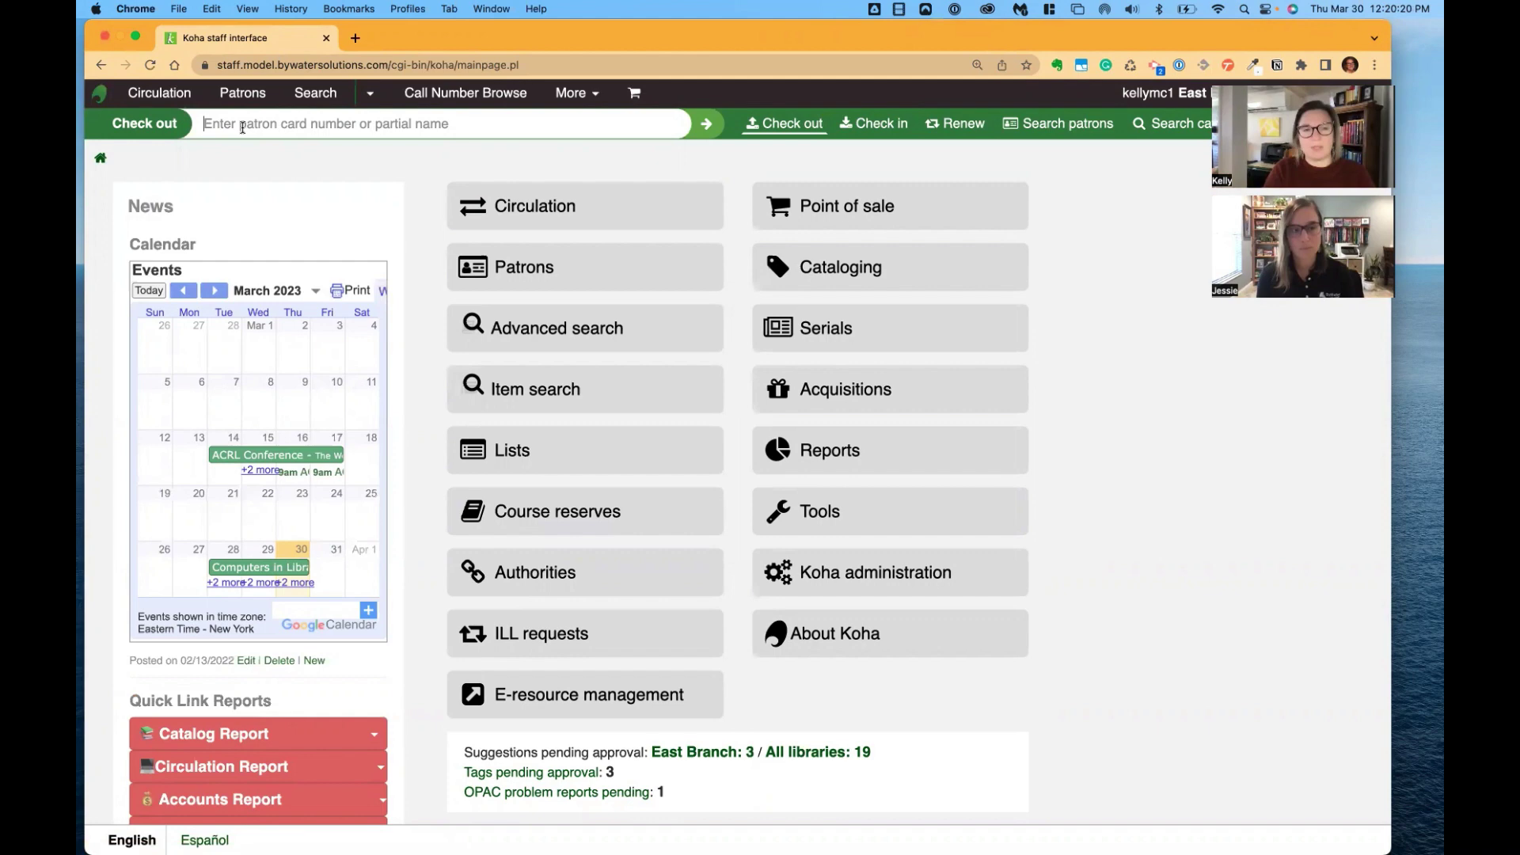
{"action": "type", "text": "b"}
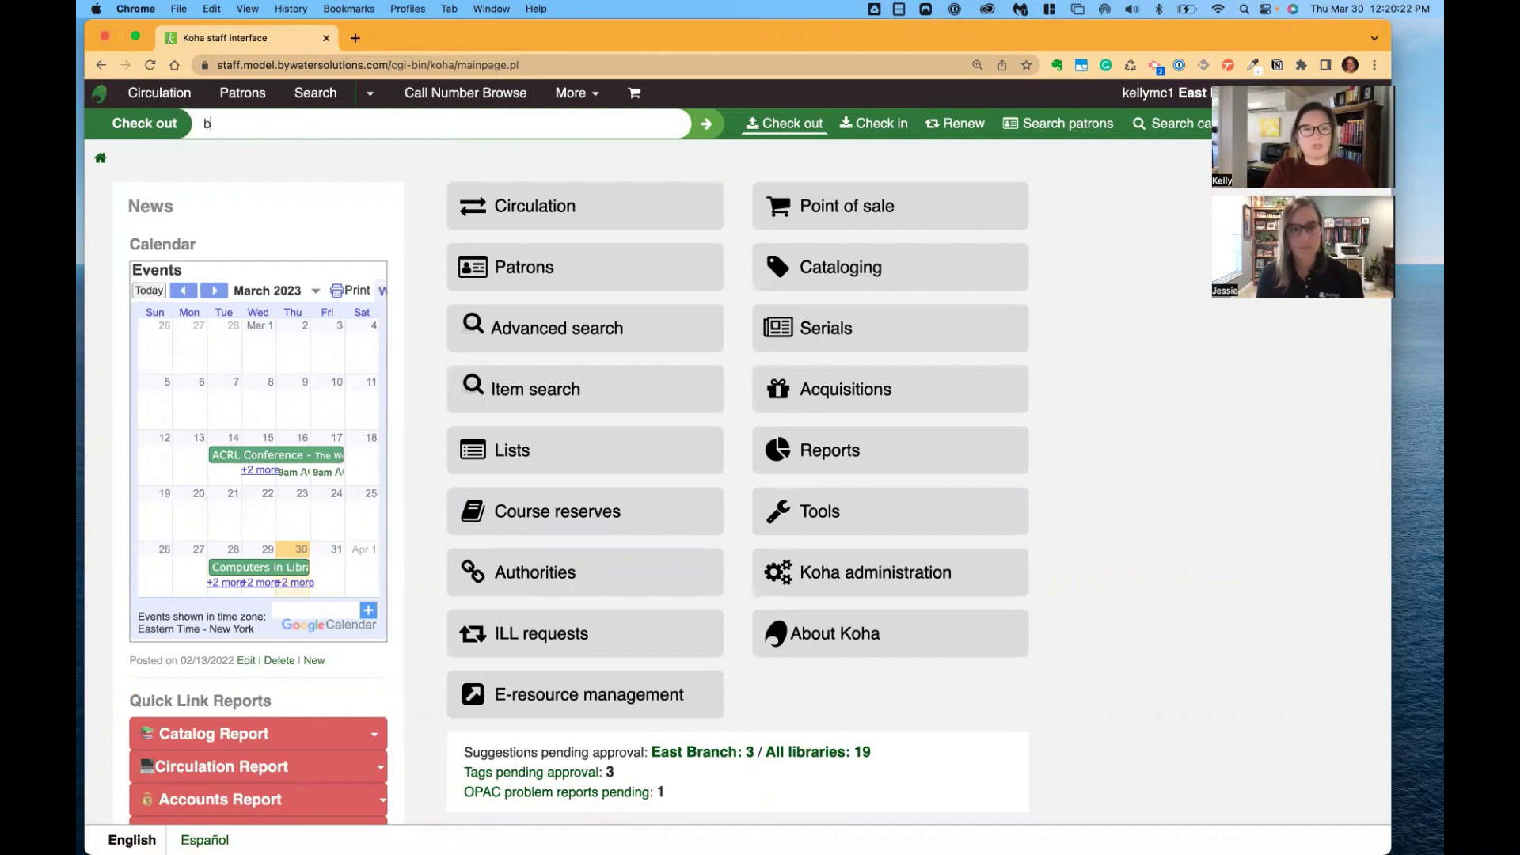
{"action": "type", "text": "ob"}
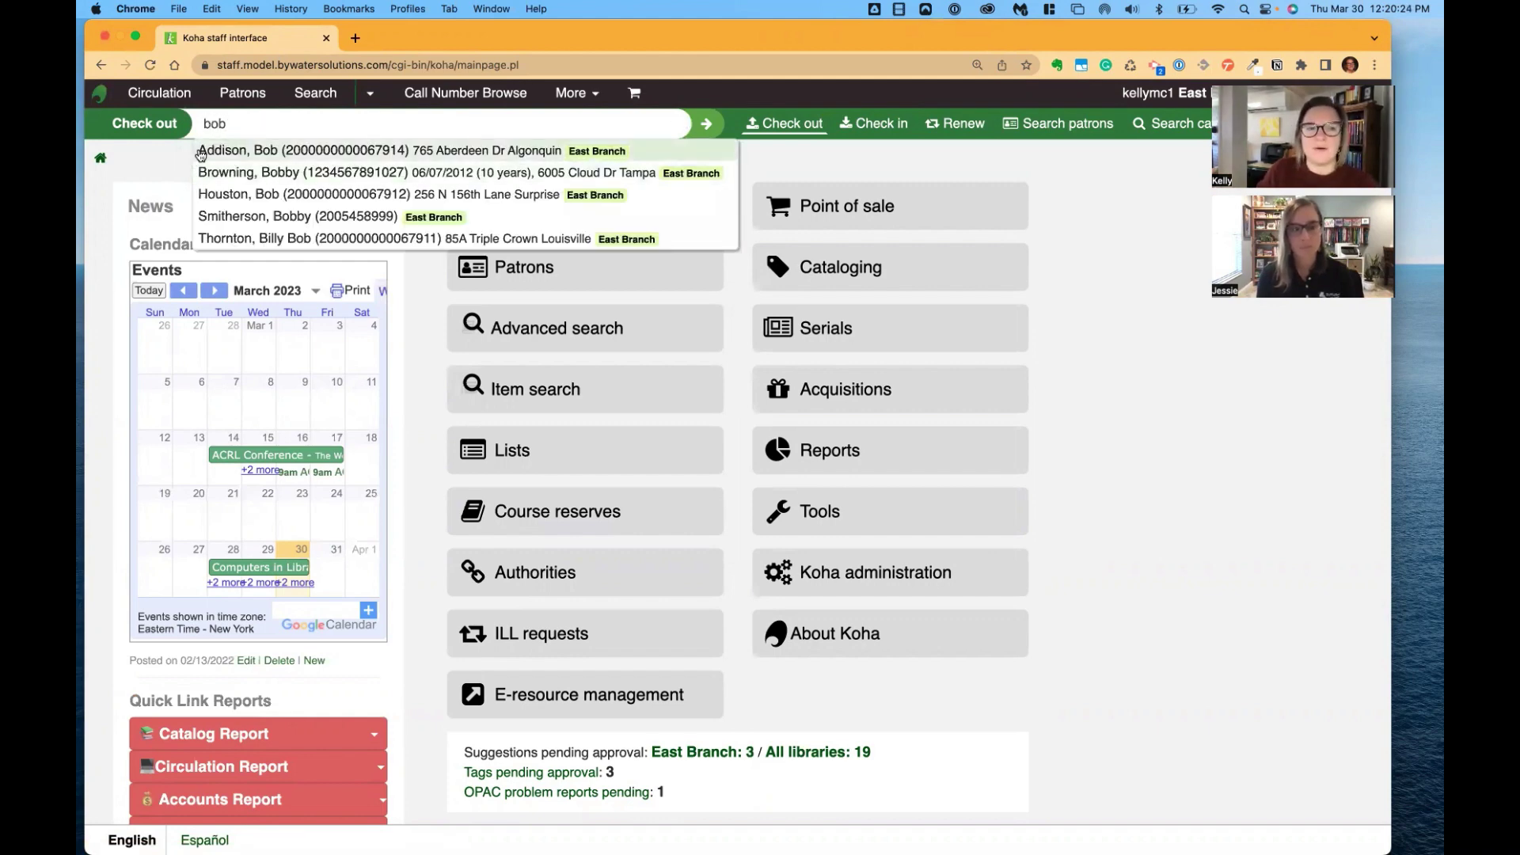
Open the matching patron's Make a payment page, sort charges by Description, and highlight the Ranma fine.
{"action": "left_click", "coordinate": [200, 152]}
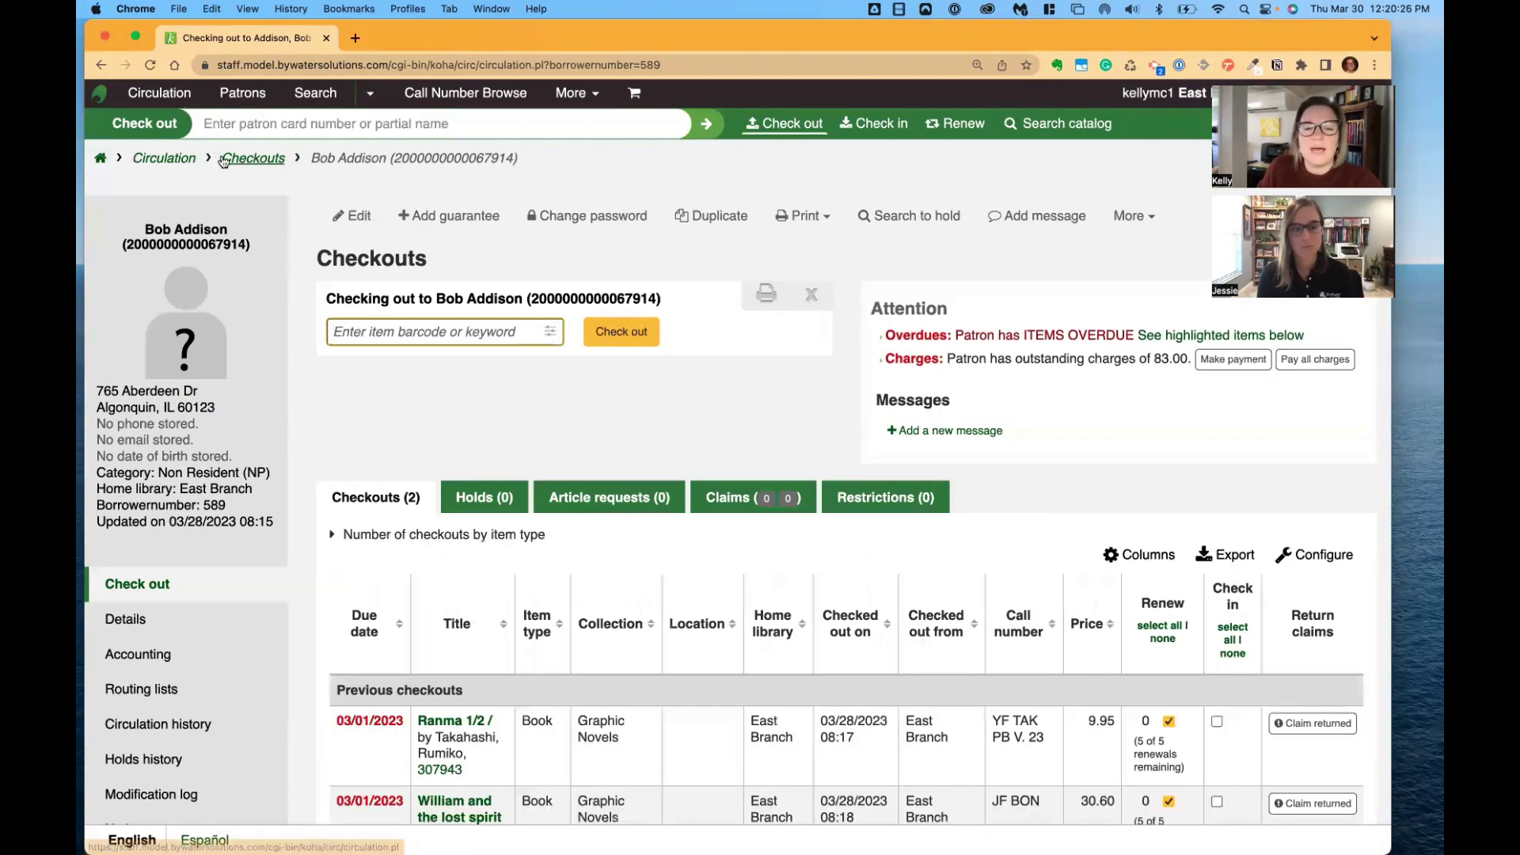
{"action": "left_click", "coordinate": [202, 652]}
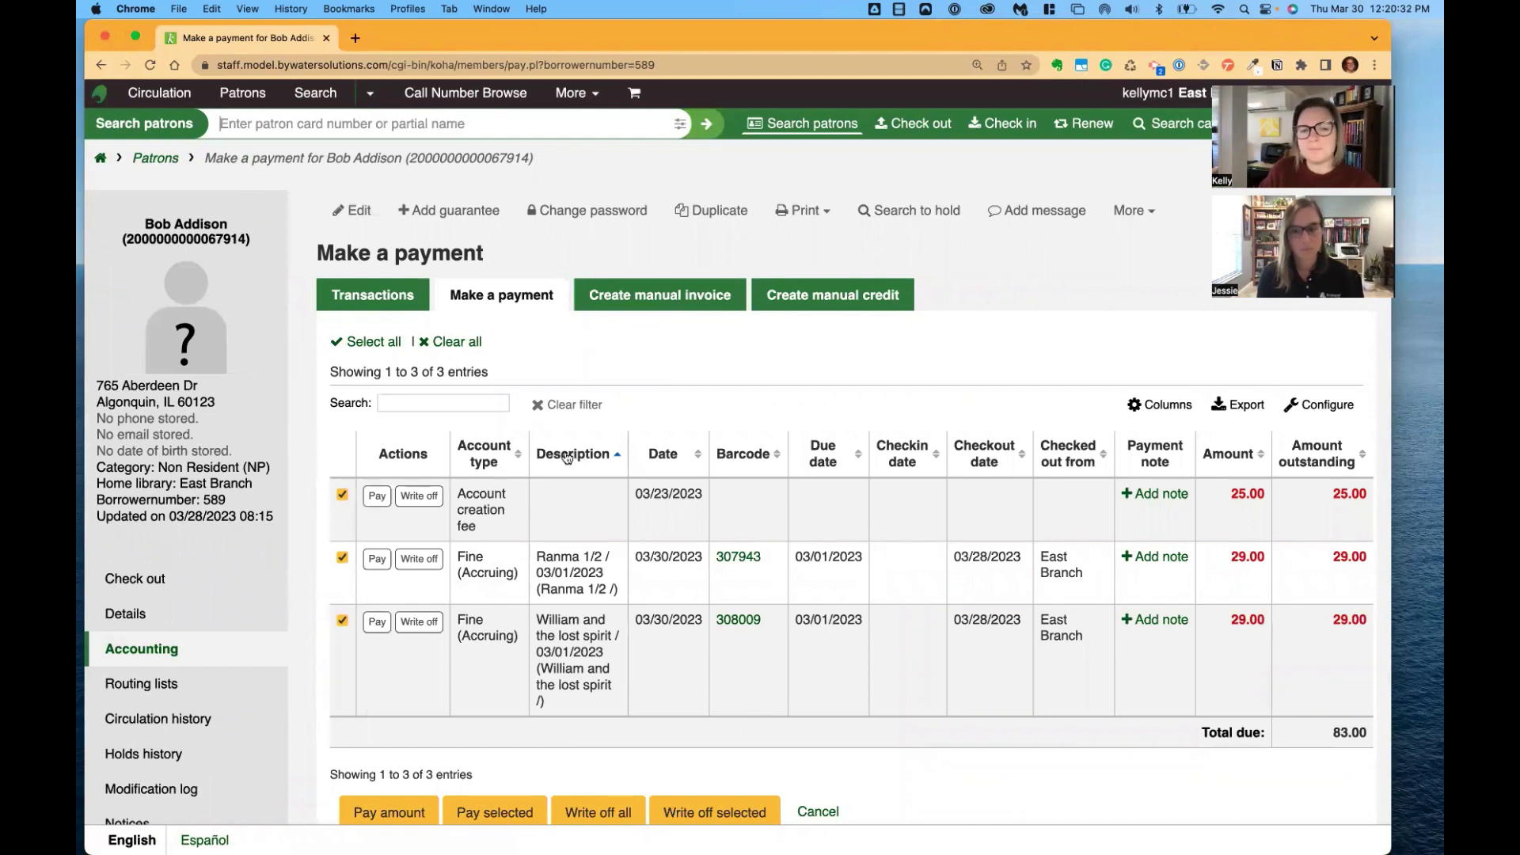
{"action": "left_click", "coordinate": [603, 460]}
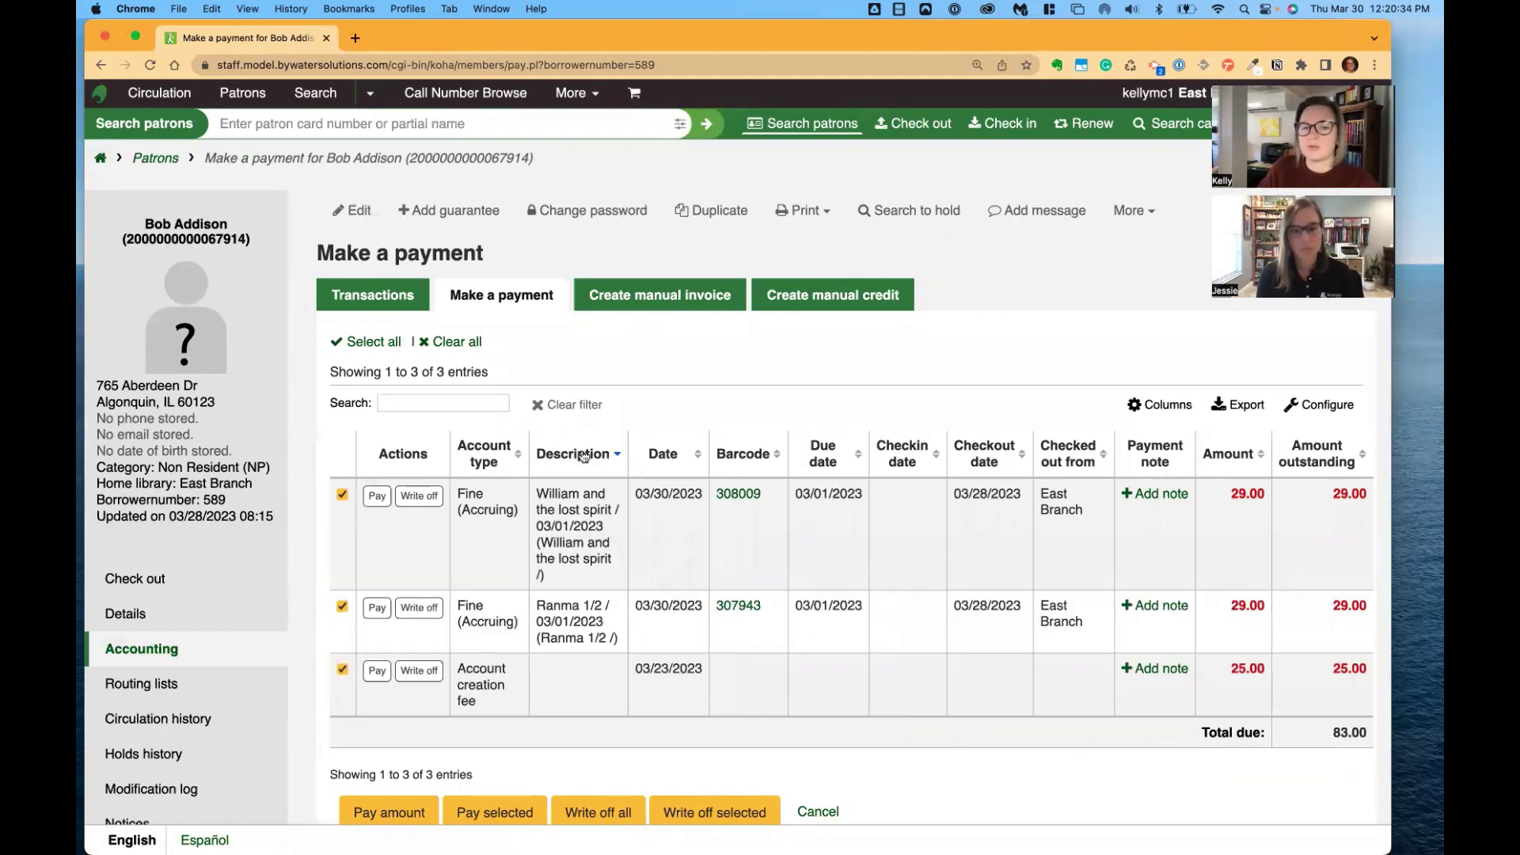
{"action": "left_click", "coordinate": [584, 456]}
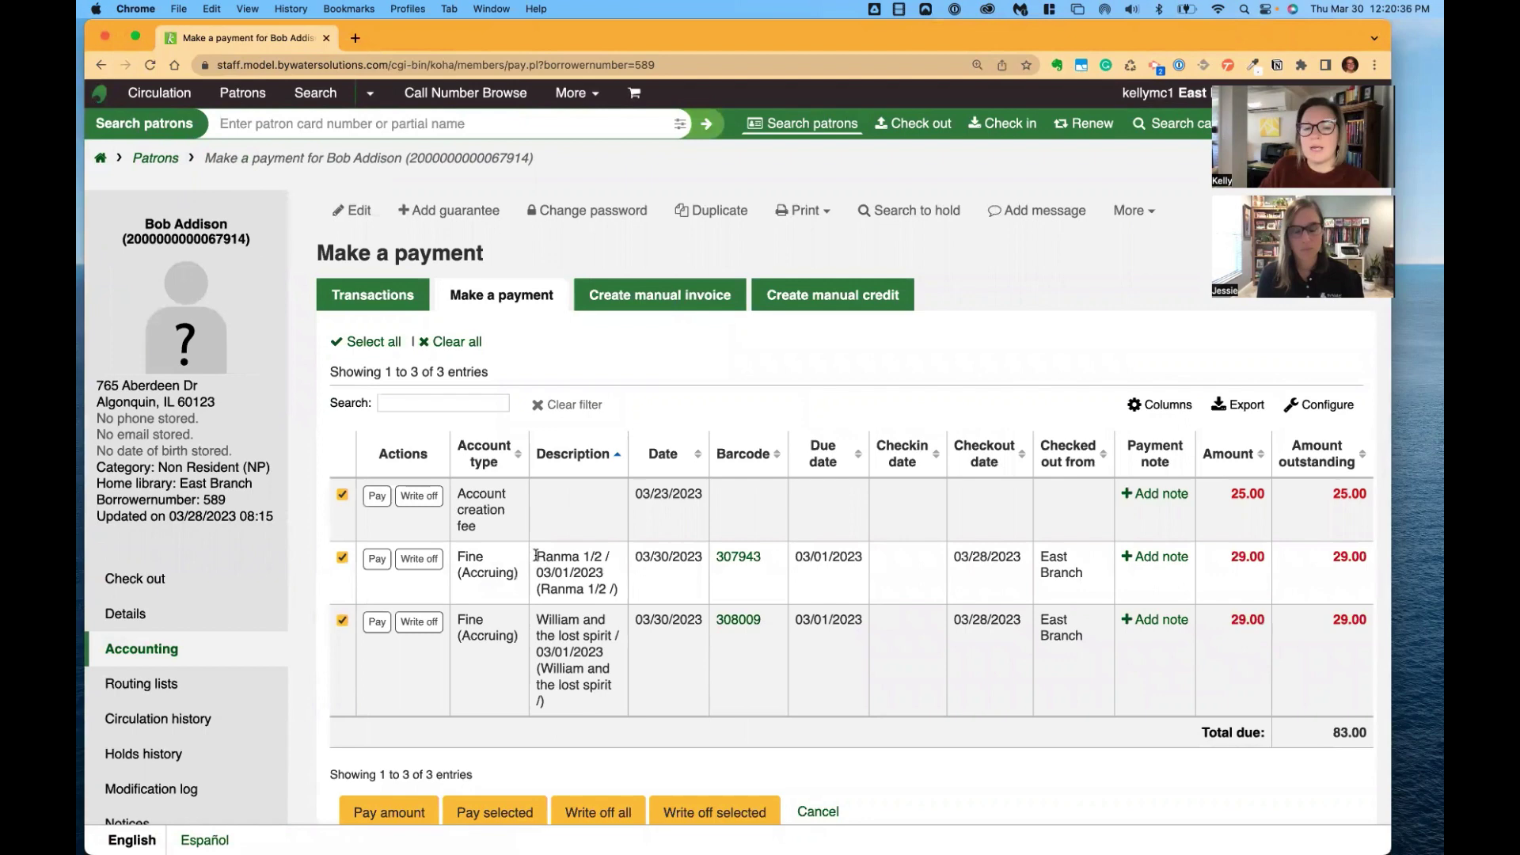
{"action": "left_click_drag", "start_coordinate": [536, 556], "coordinate": [627, 599]}
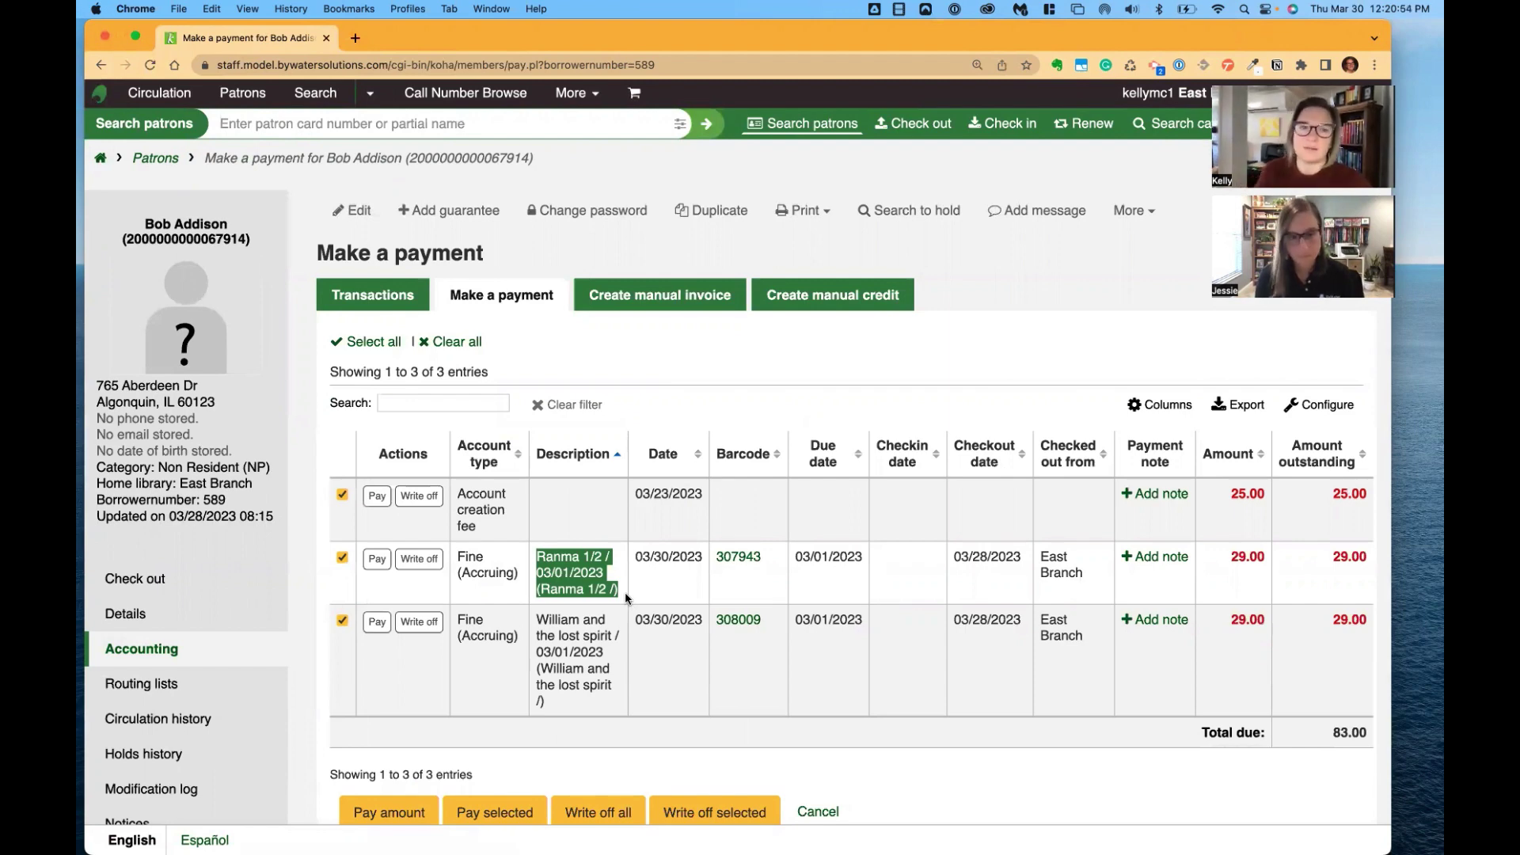
Go to More > Tools > Notices and slips.
{"action": "left_click", "coordinate": [572, 93]}
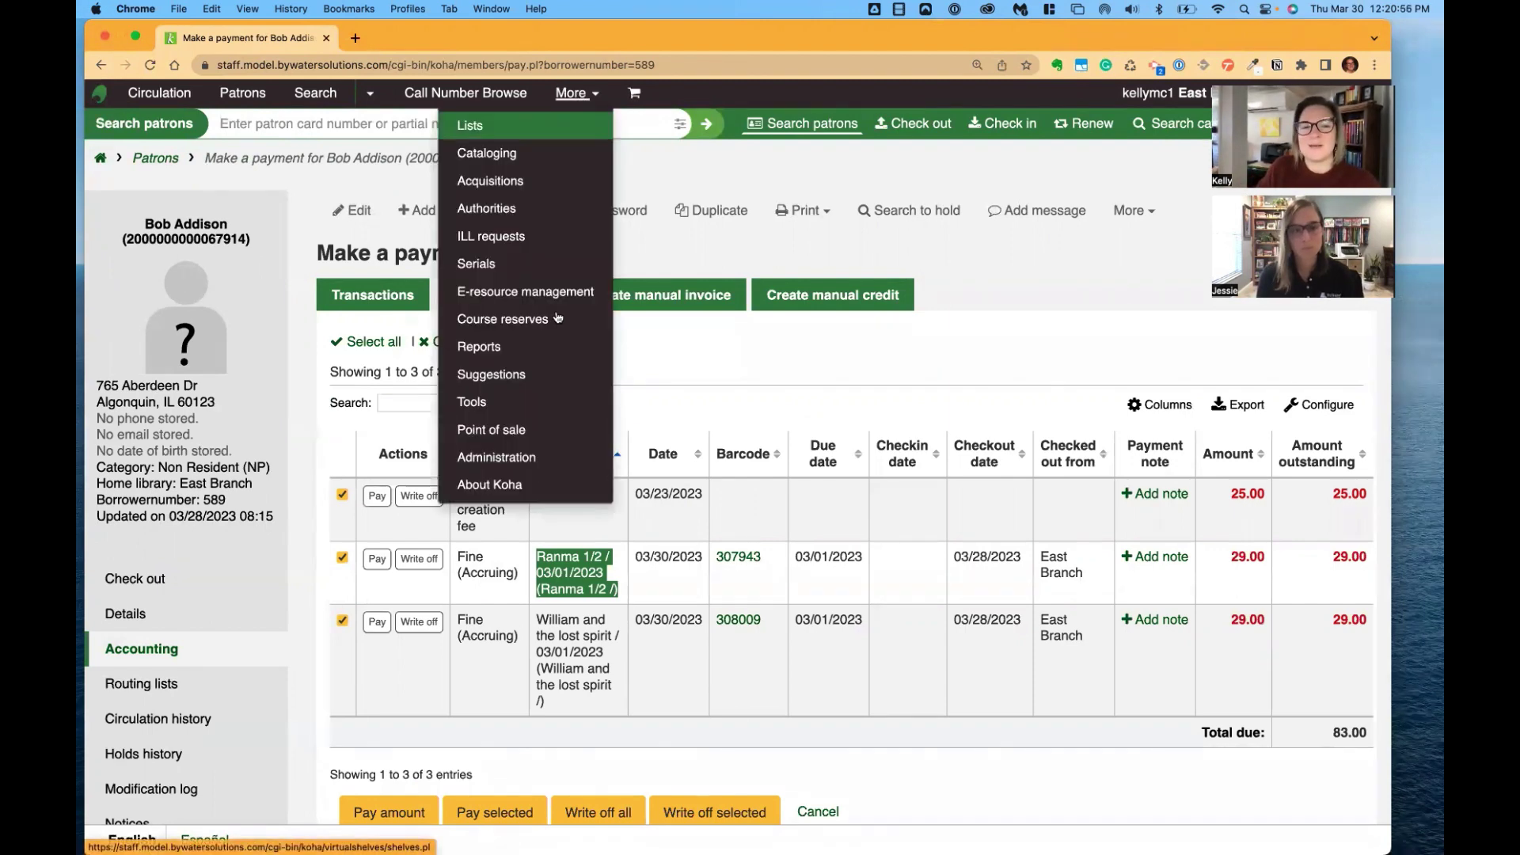
{"action": "left_click", "coordinate": [491, 403]}
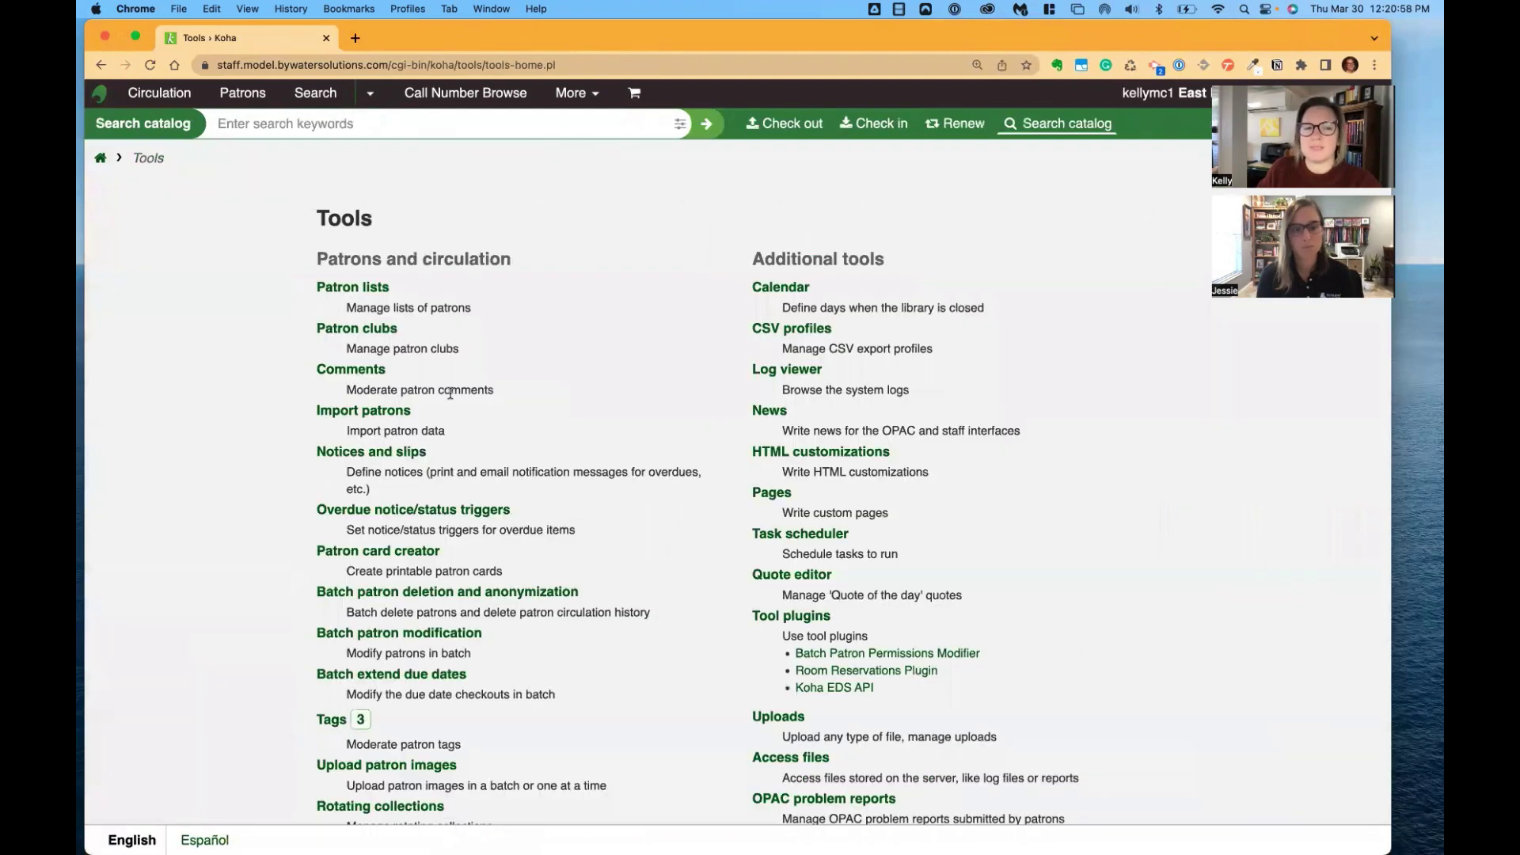
{"action": "left_click", "coordinate": [378, 454]}
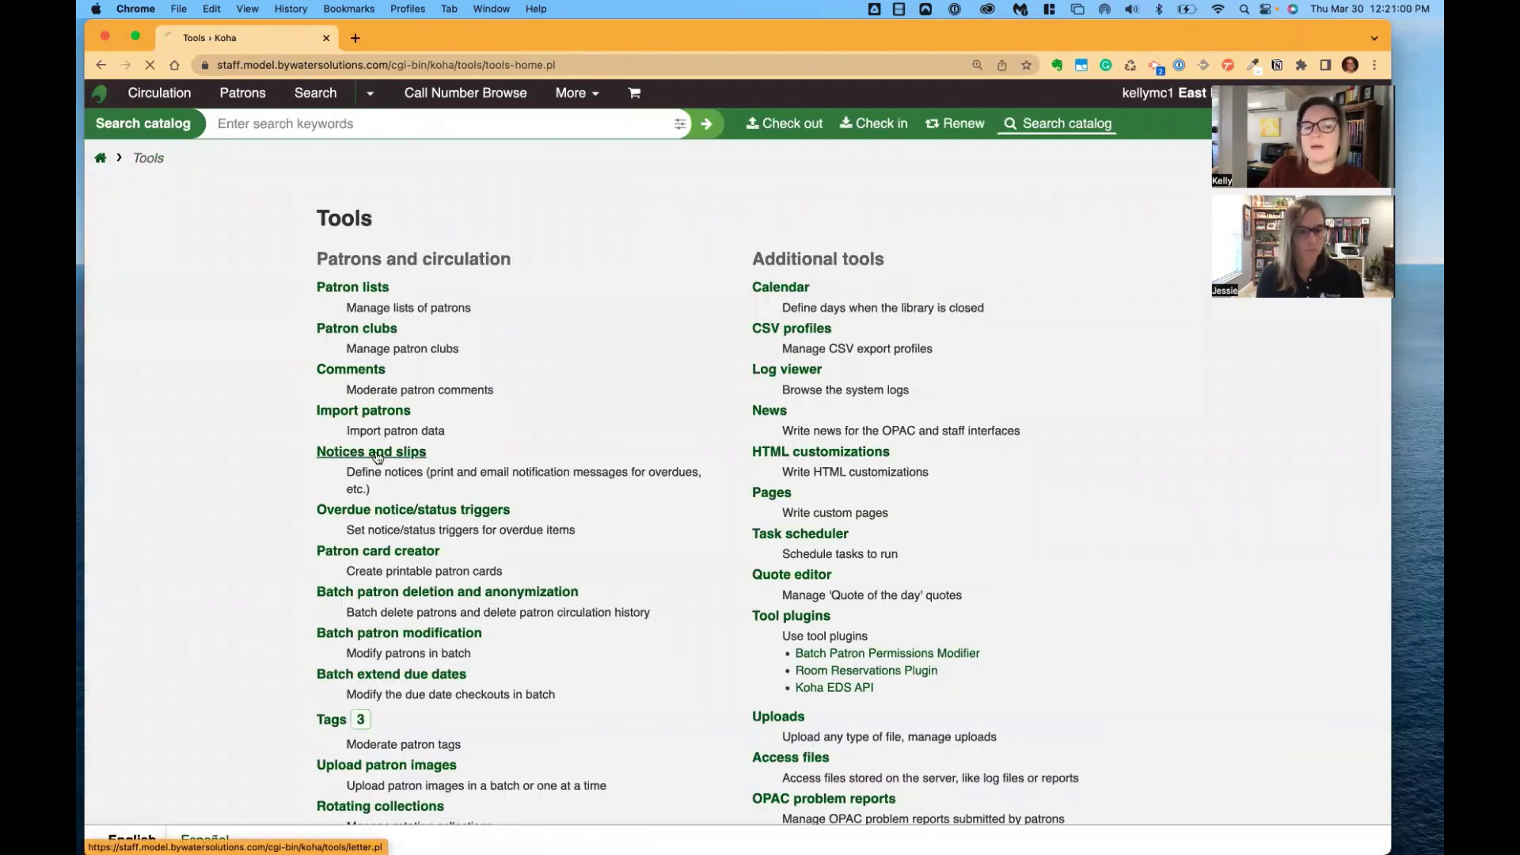
Filter the notices table by 'overdue' and highlight the OVERDUE_FINE_DESC code.
{"action": "left_click", "coordinate": [428, 379]}
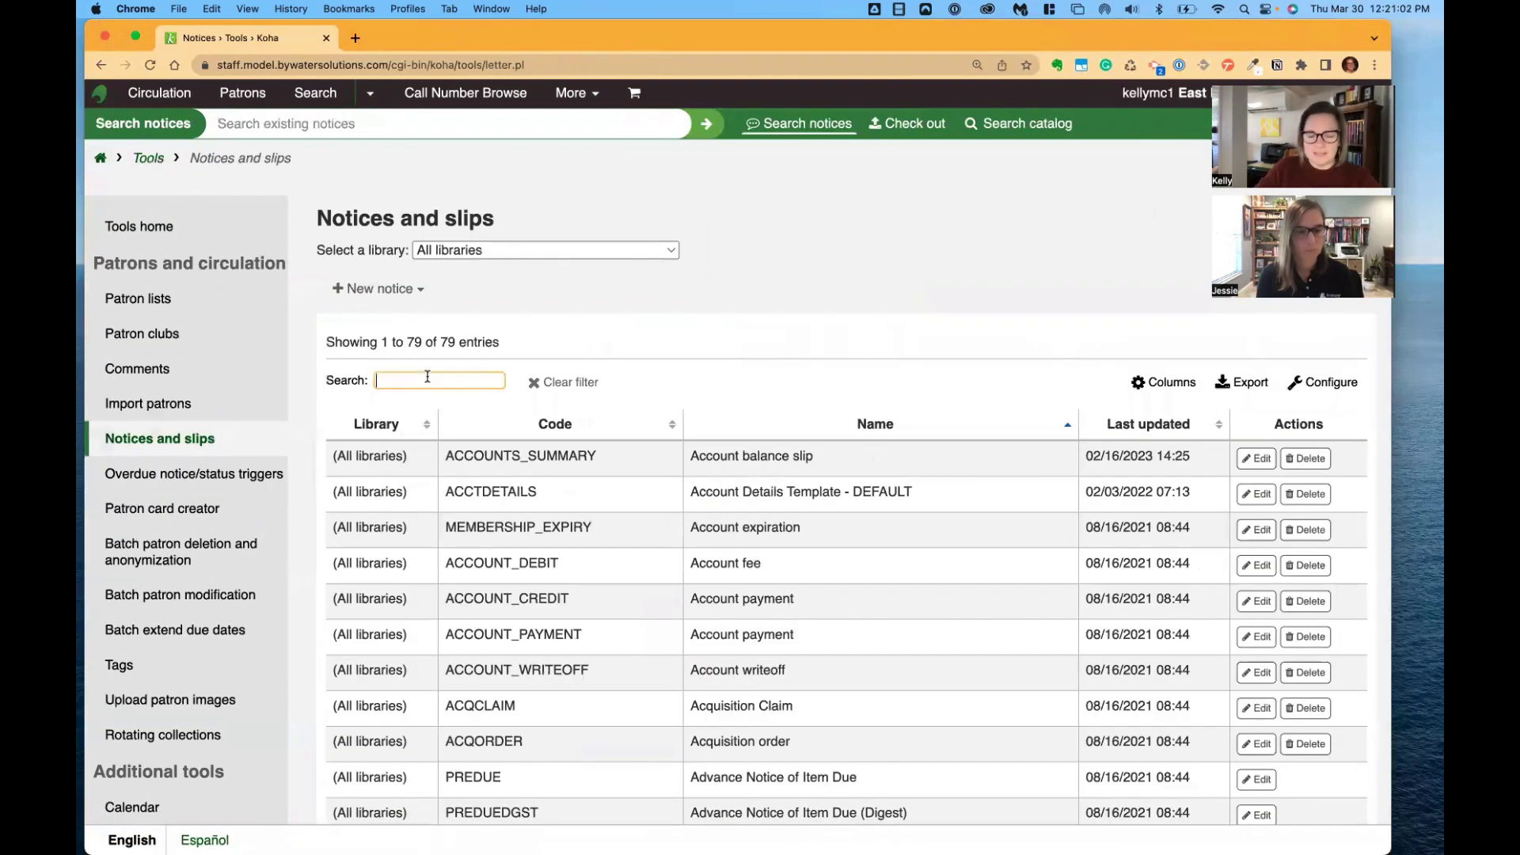
{"action": "type", "text": "overdue"}
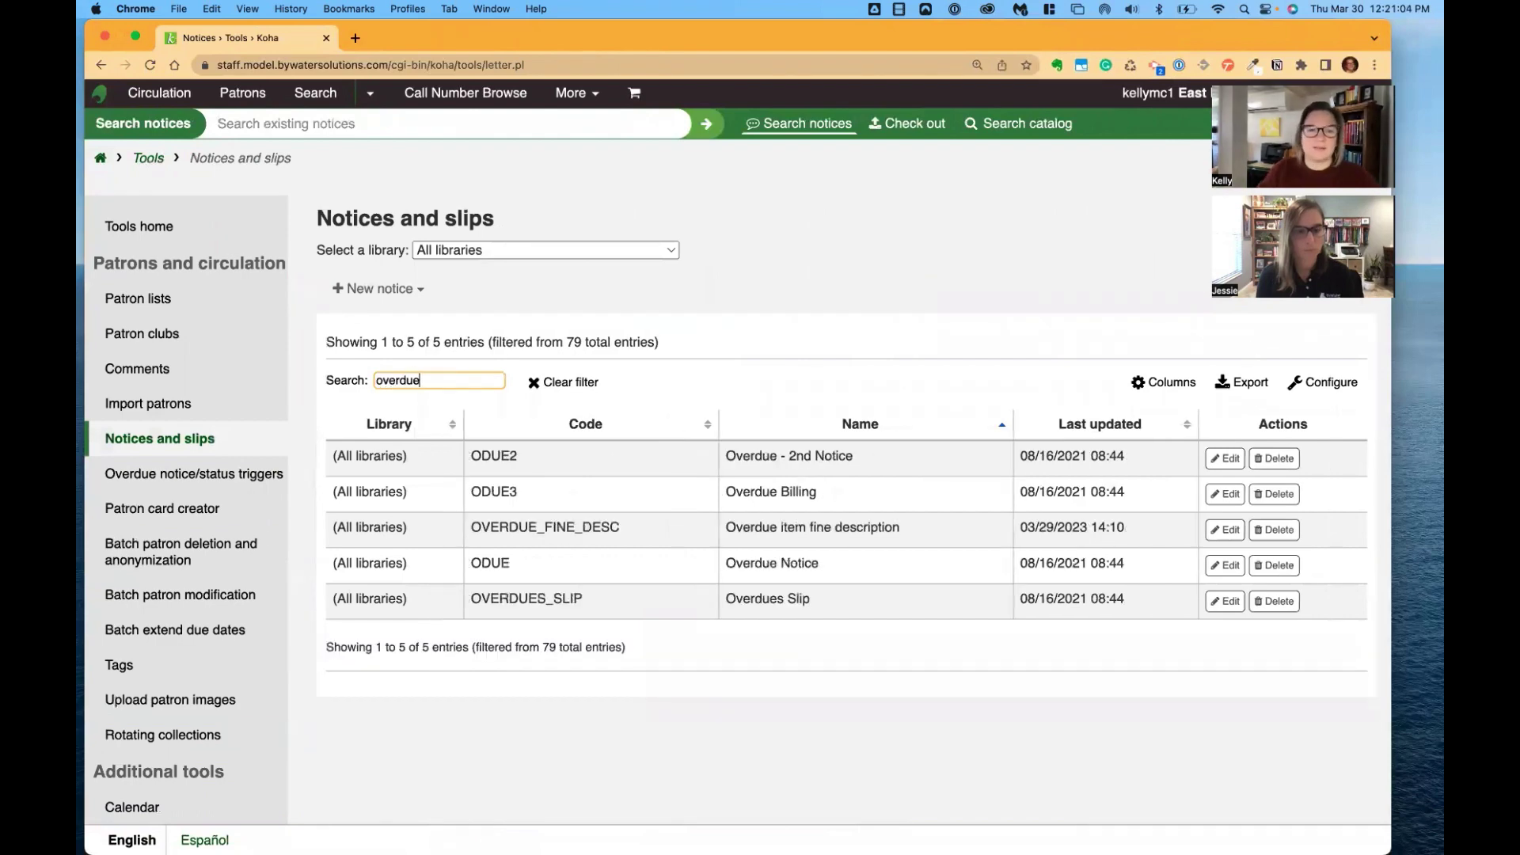
{"action": "left_click_drag", "start_coordinate": [470, 528], "coordinate": [646, 529]}
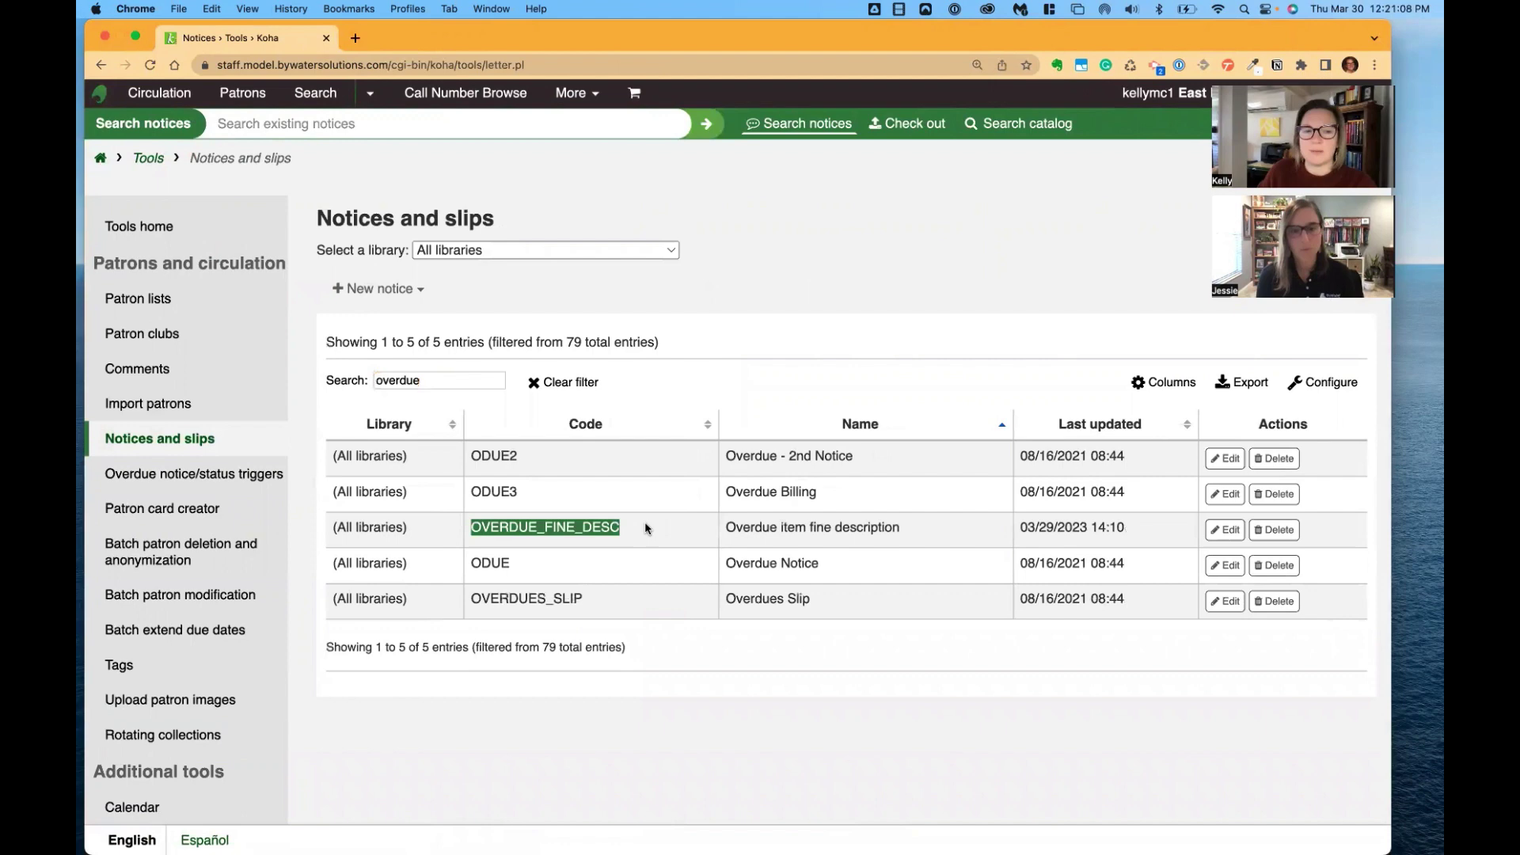
Edit OVERDUE_FINE_DESC, expand its Print section, and select the duplicate items.barcode tag in the body.
{"action": "left_click", "coordinate": [1225, 529]}
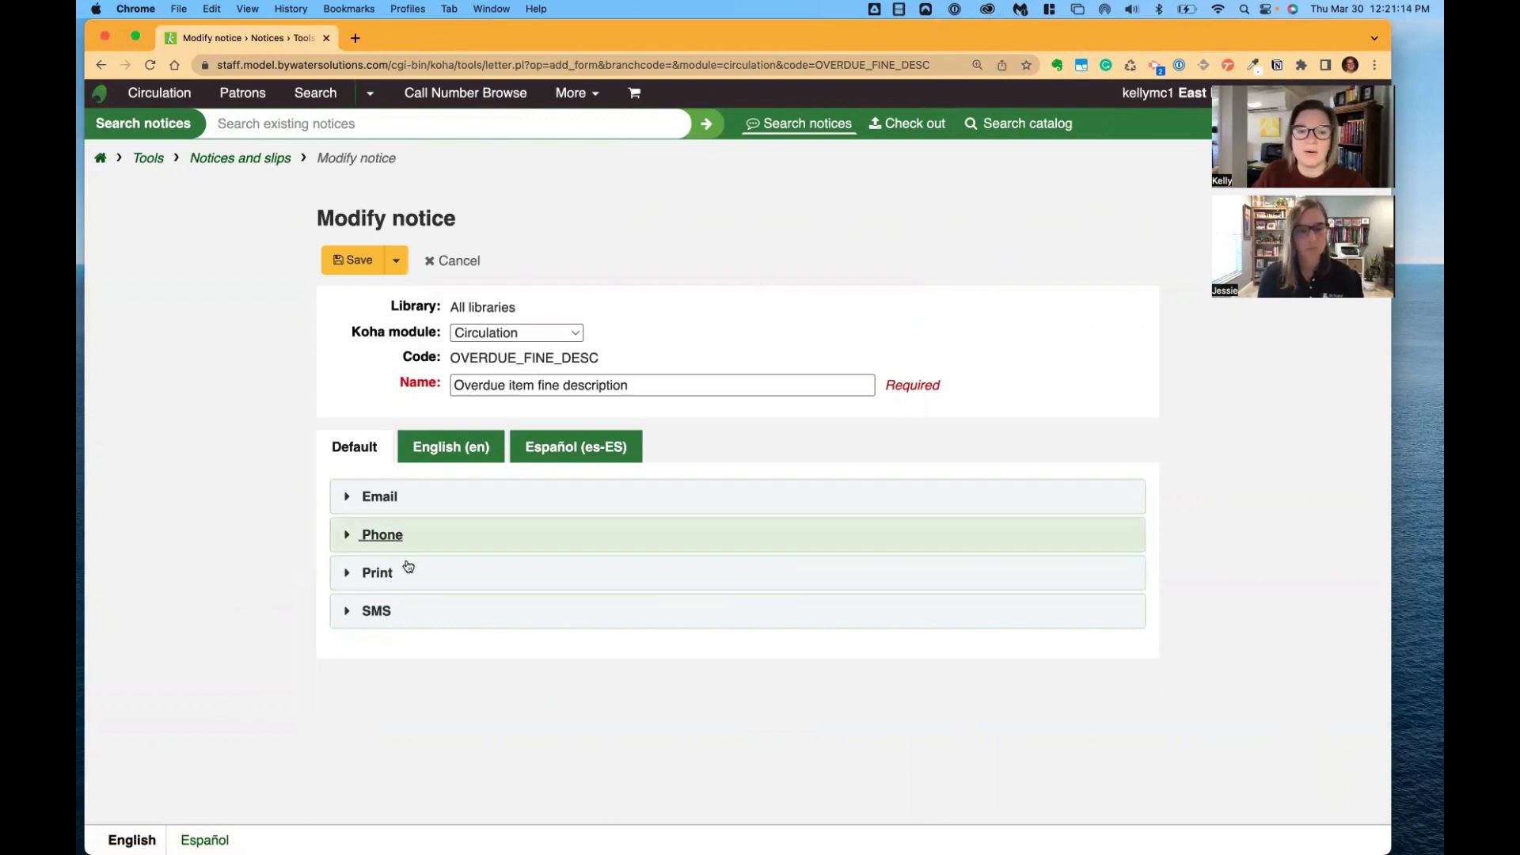
{"action": "left_click", "coordinate": [385, 574]}
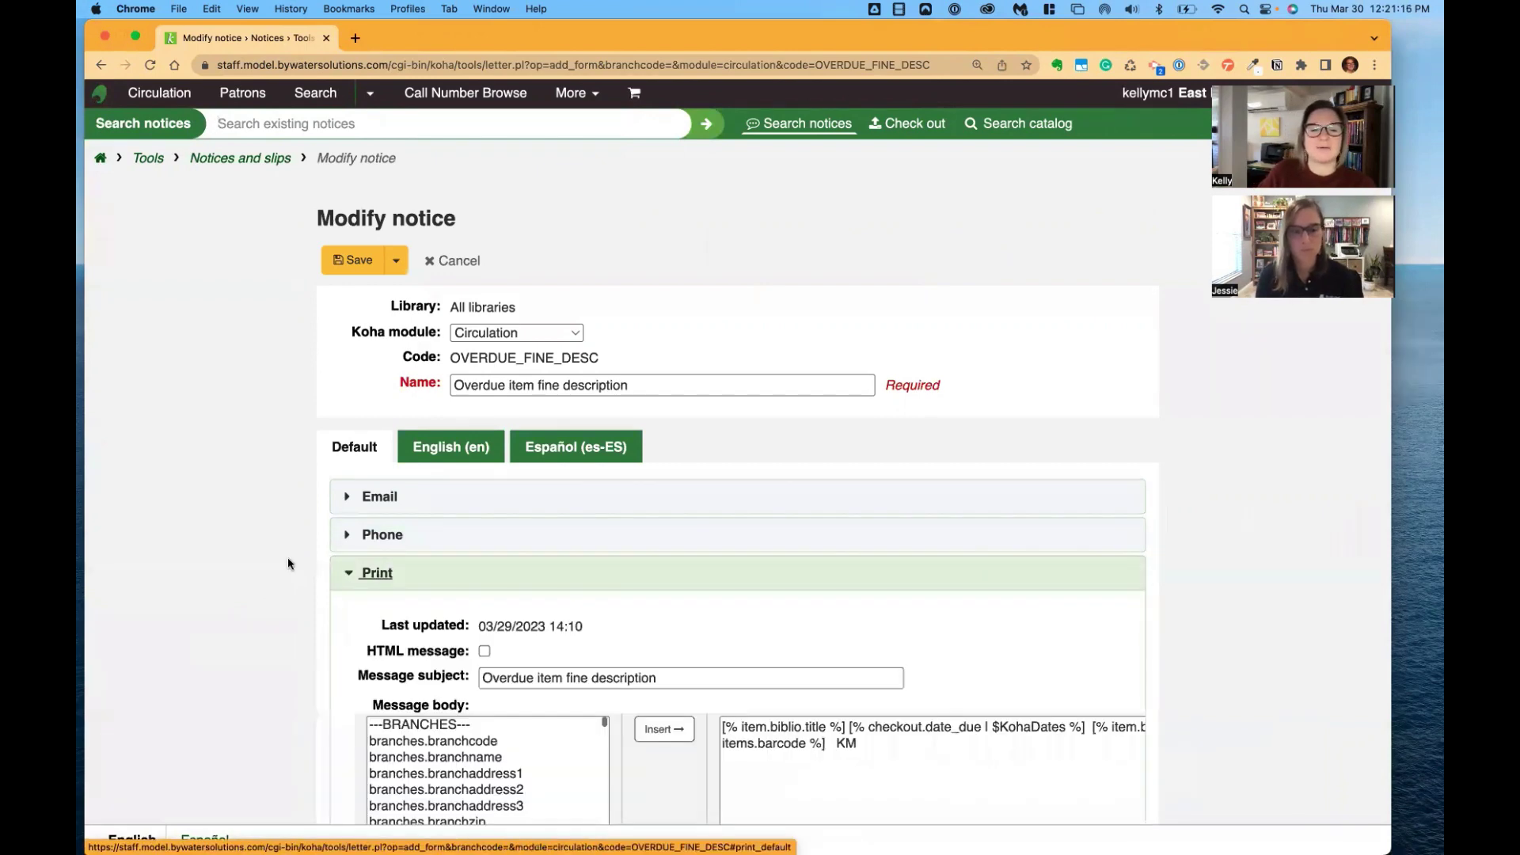
{"action": "scroll", "coordinate": [766, 430], "scroll_direction": "down", "scroll_amount": 5}
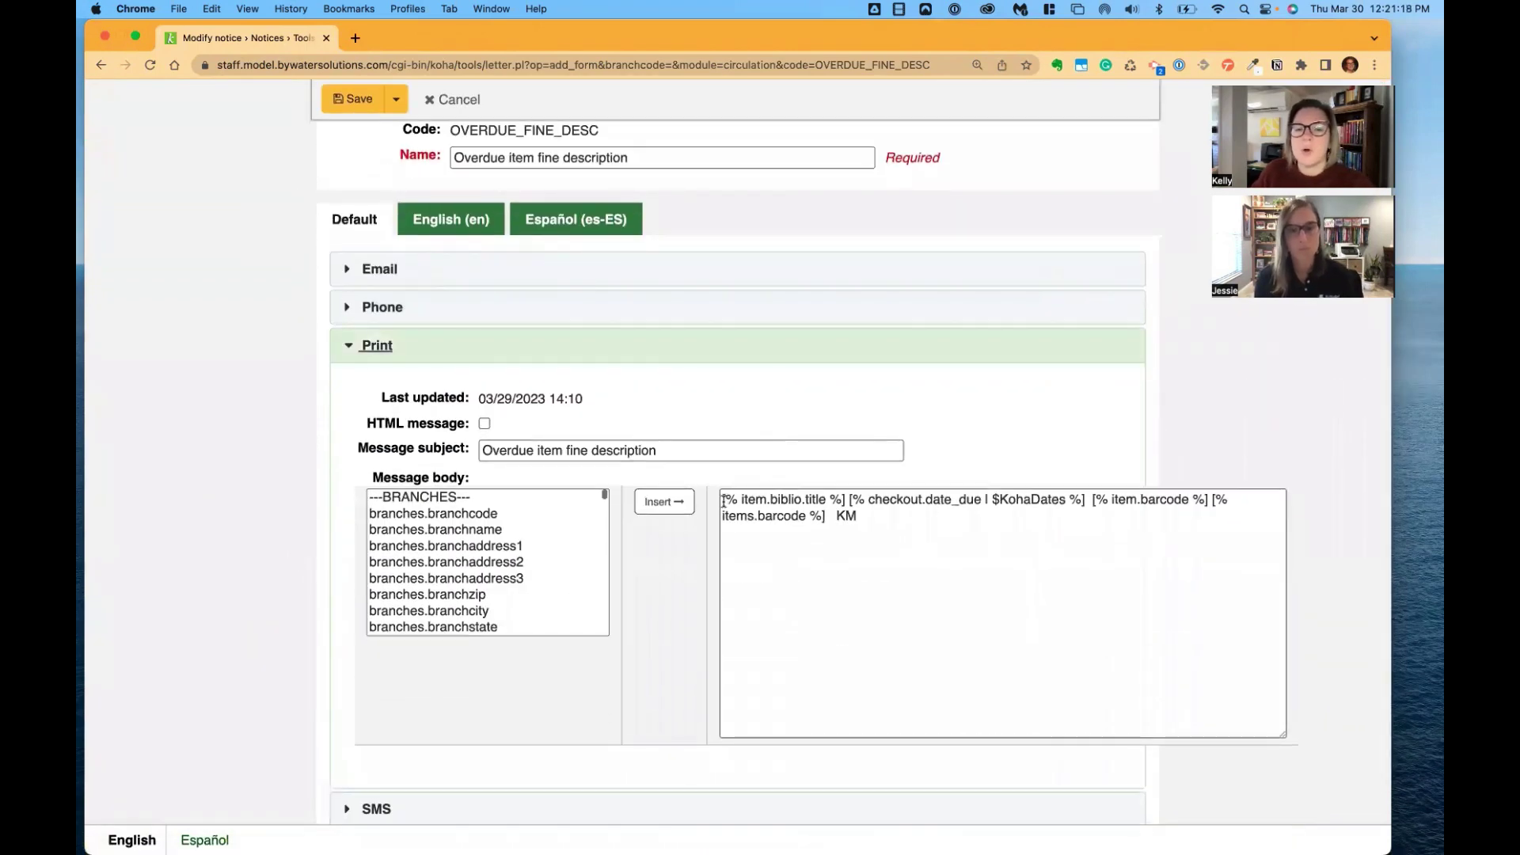
{"action": "left_click_drag", "start_coordinate": [722, 500], "coordinate": [1086, 499]}
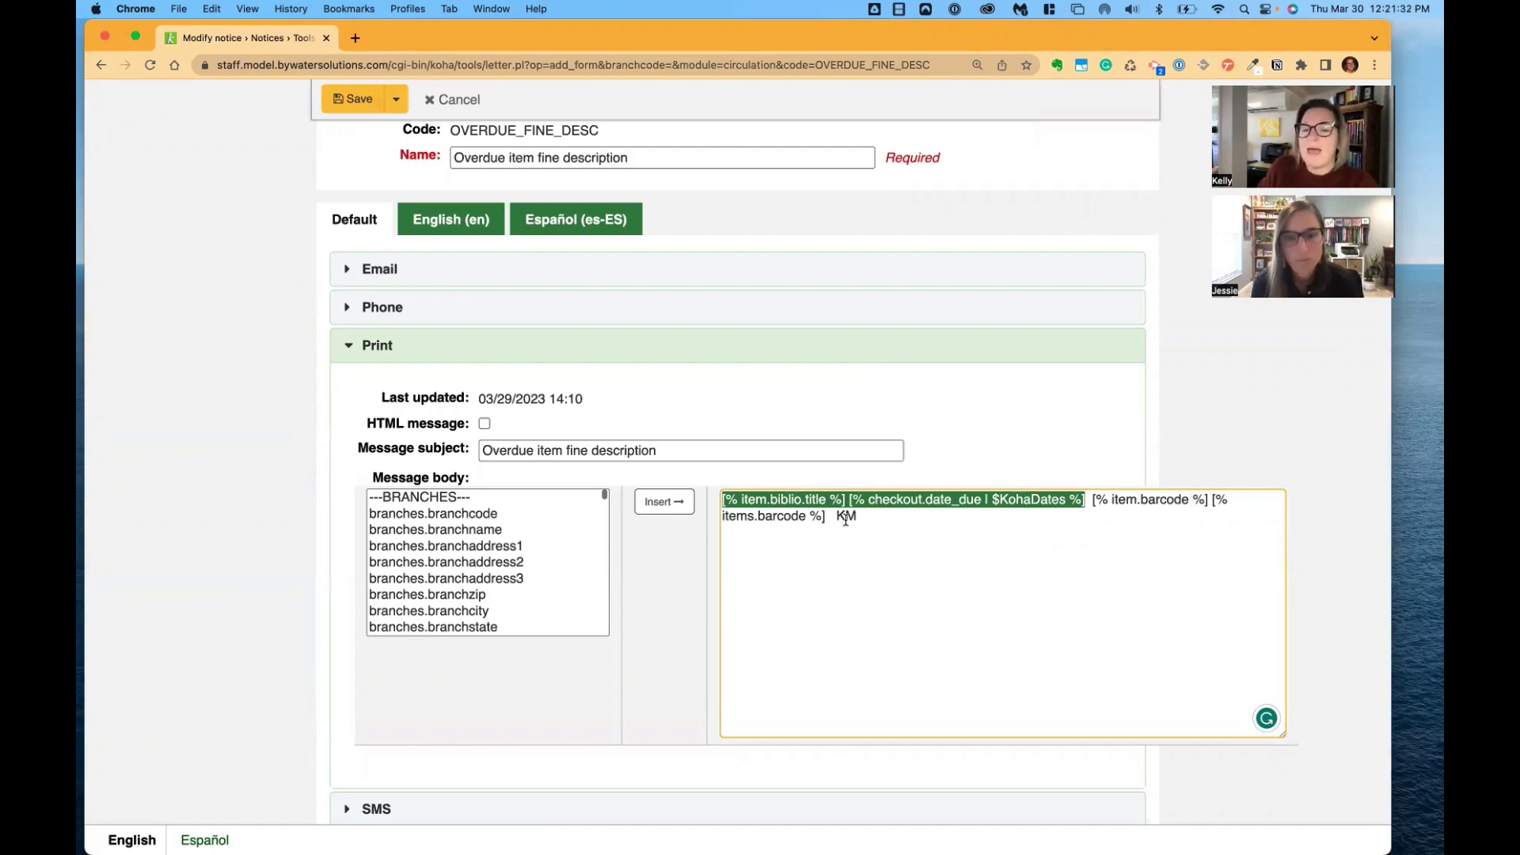
{"action": "left_click_drag", "start_coordinate": [837, 517], "coordinate": [865, 518]}
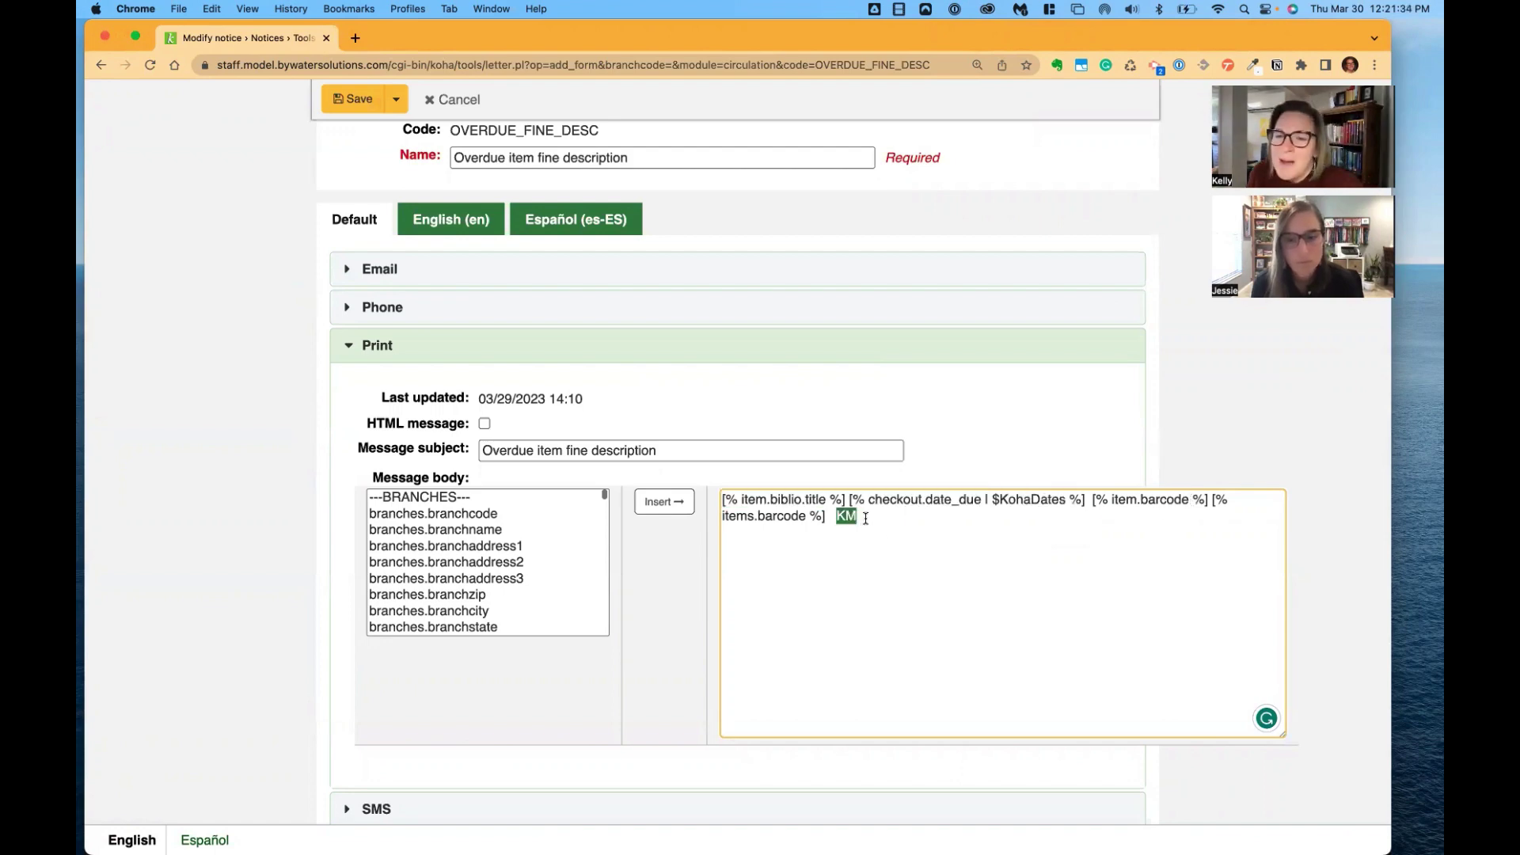
{"action": "left_click_drag", "start_coordinate": [830, 516], "coordinate": [1207, 501]}
Delete the duplicate items.barcode tag, leaving [% item.barcode %] KM, then enter a partial patron name in quick search.
{"action": "key", "text": "BackSpace"}
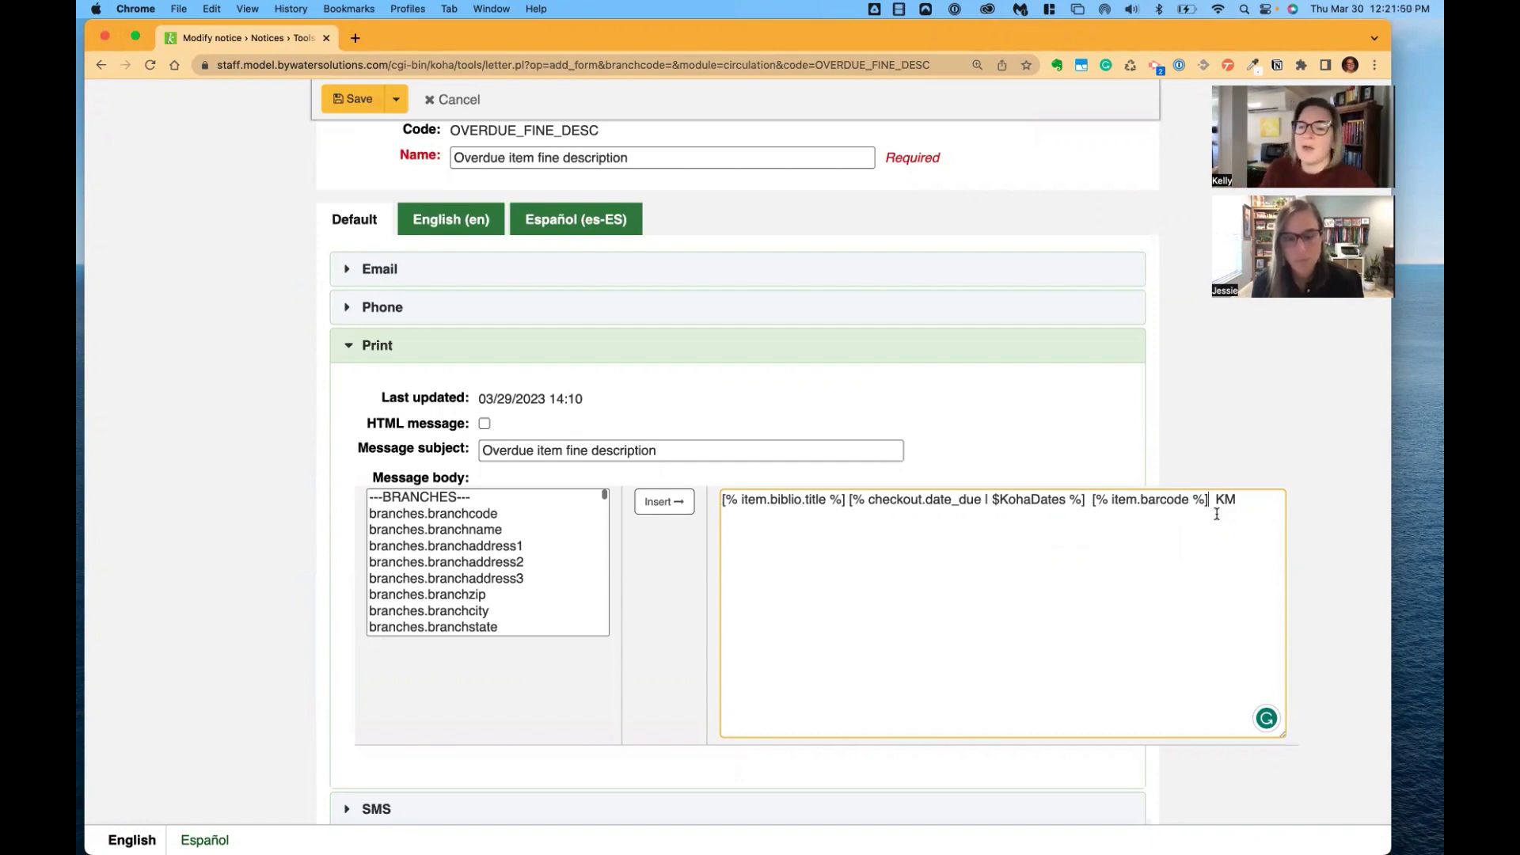
{"action": "left_click_drag", "start_coordinate": [1212, 499], "coordinate": [1248, 499]}
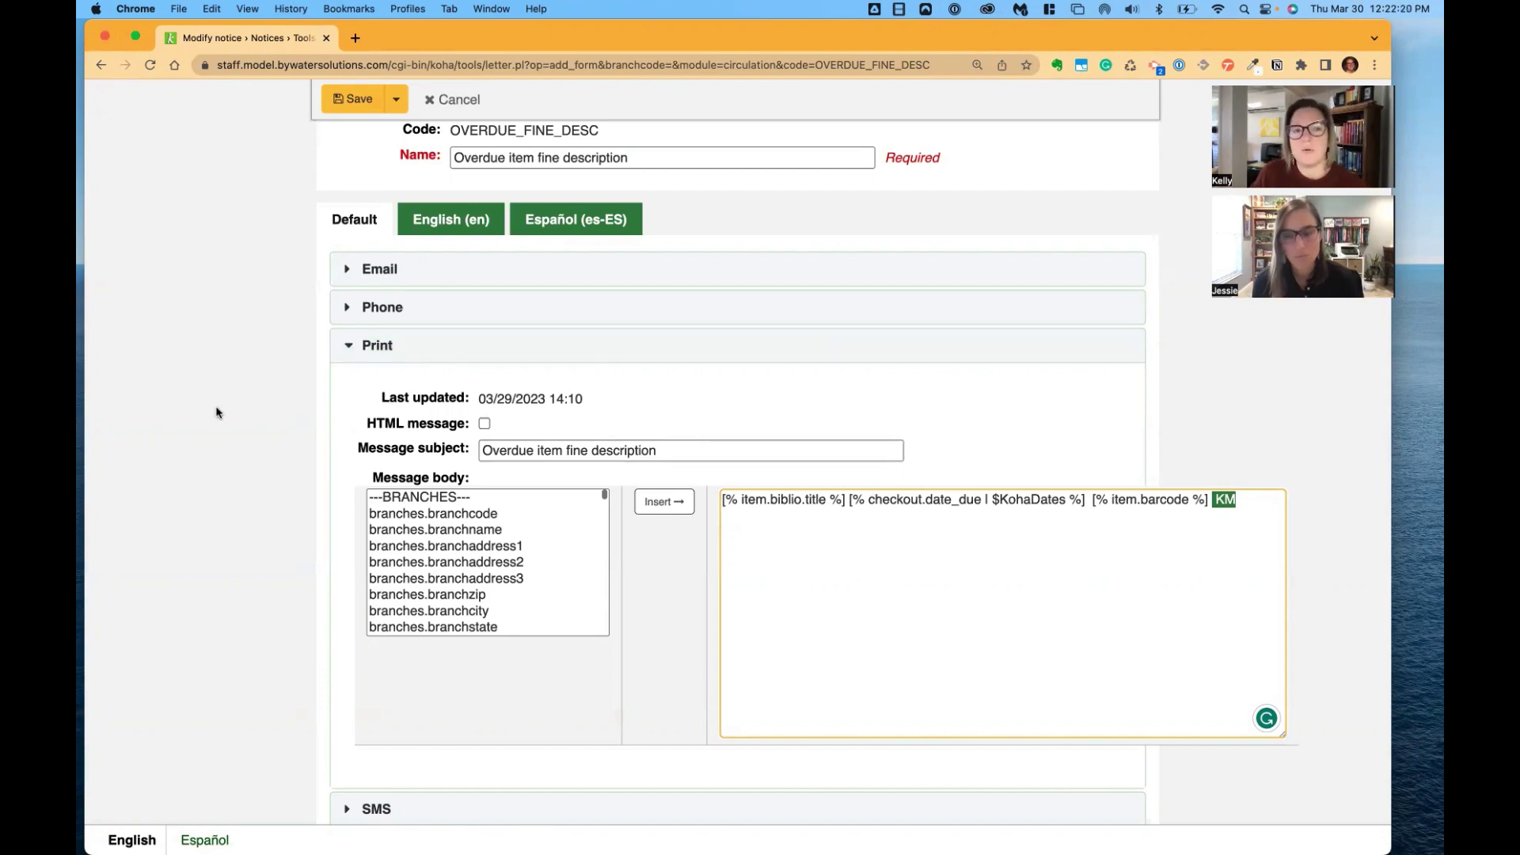
{"action": "scroll", "coordinate": [216, 412], "scroll_direction": "up", "scroll_amount": 5}
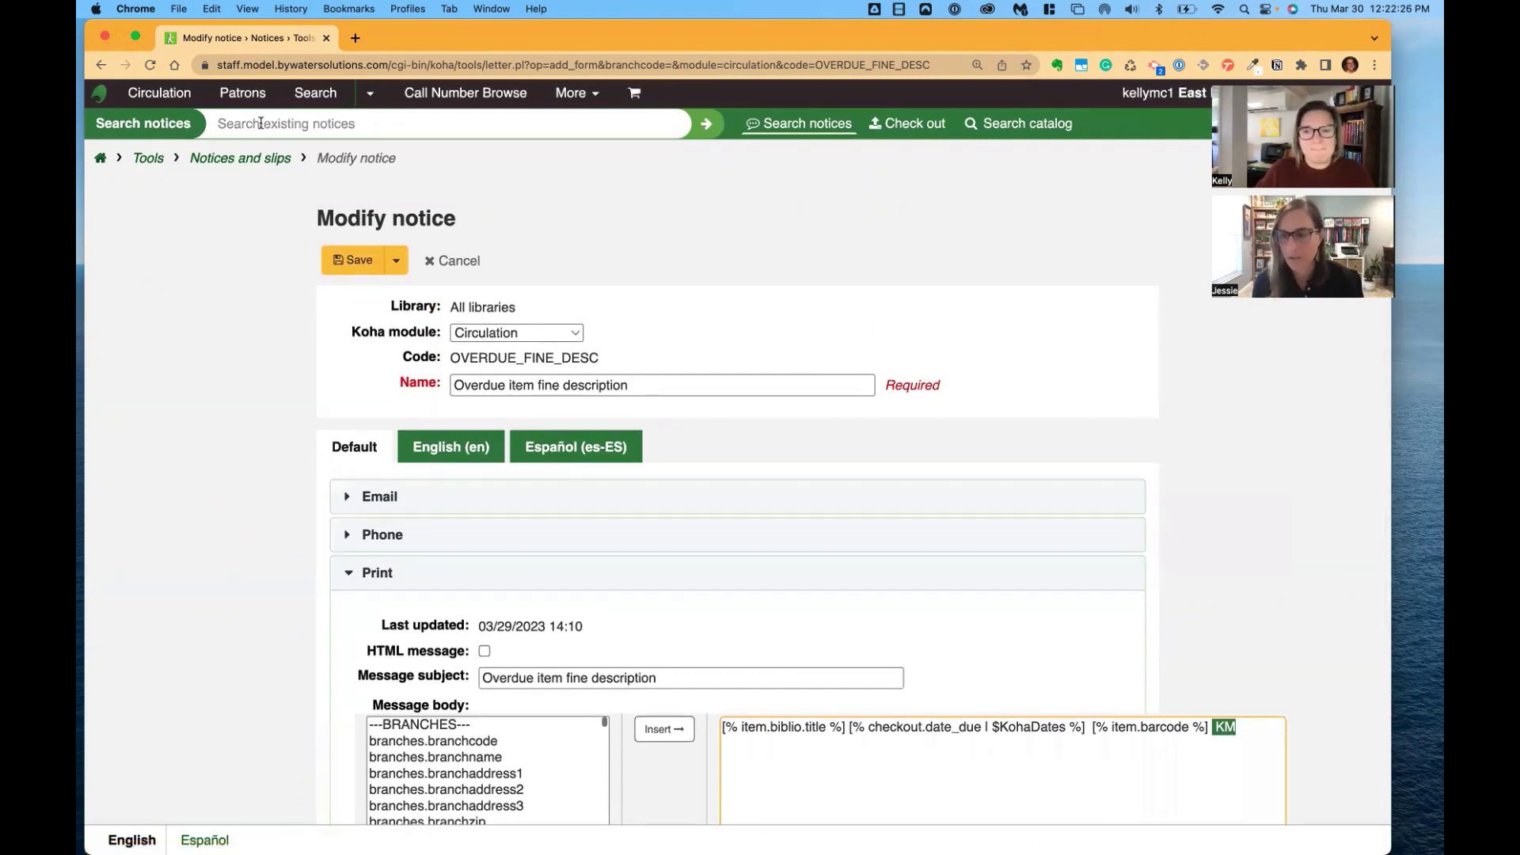
{"action": "left_click", "coordinate": [261, 123]}
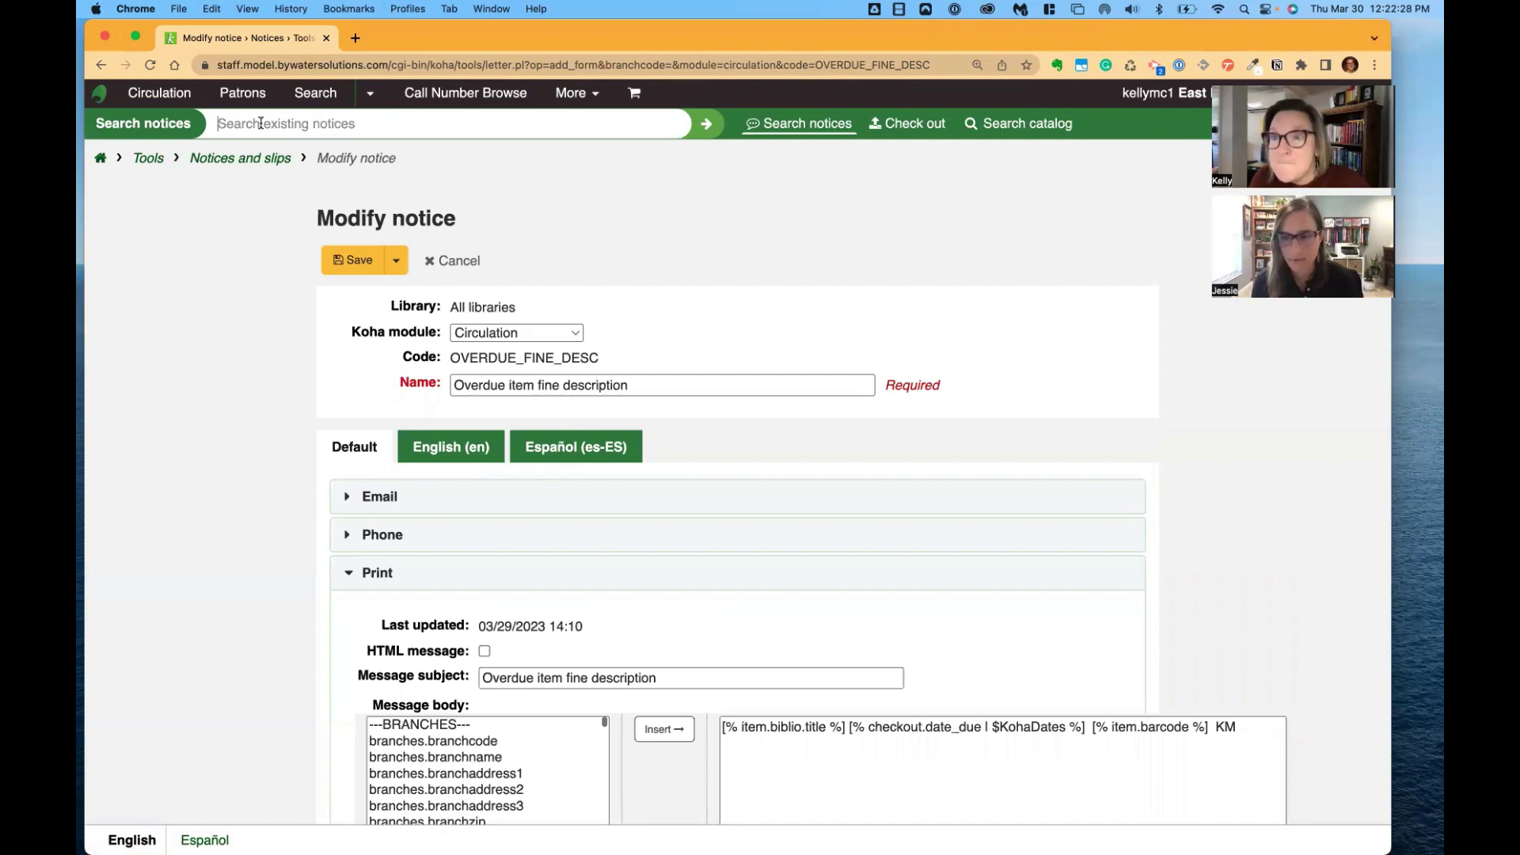
{"action": "type", "text": "jph"}
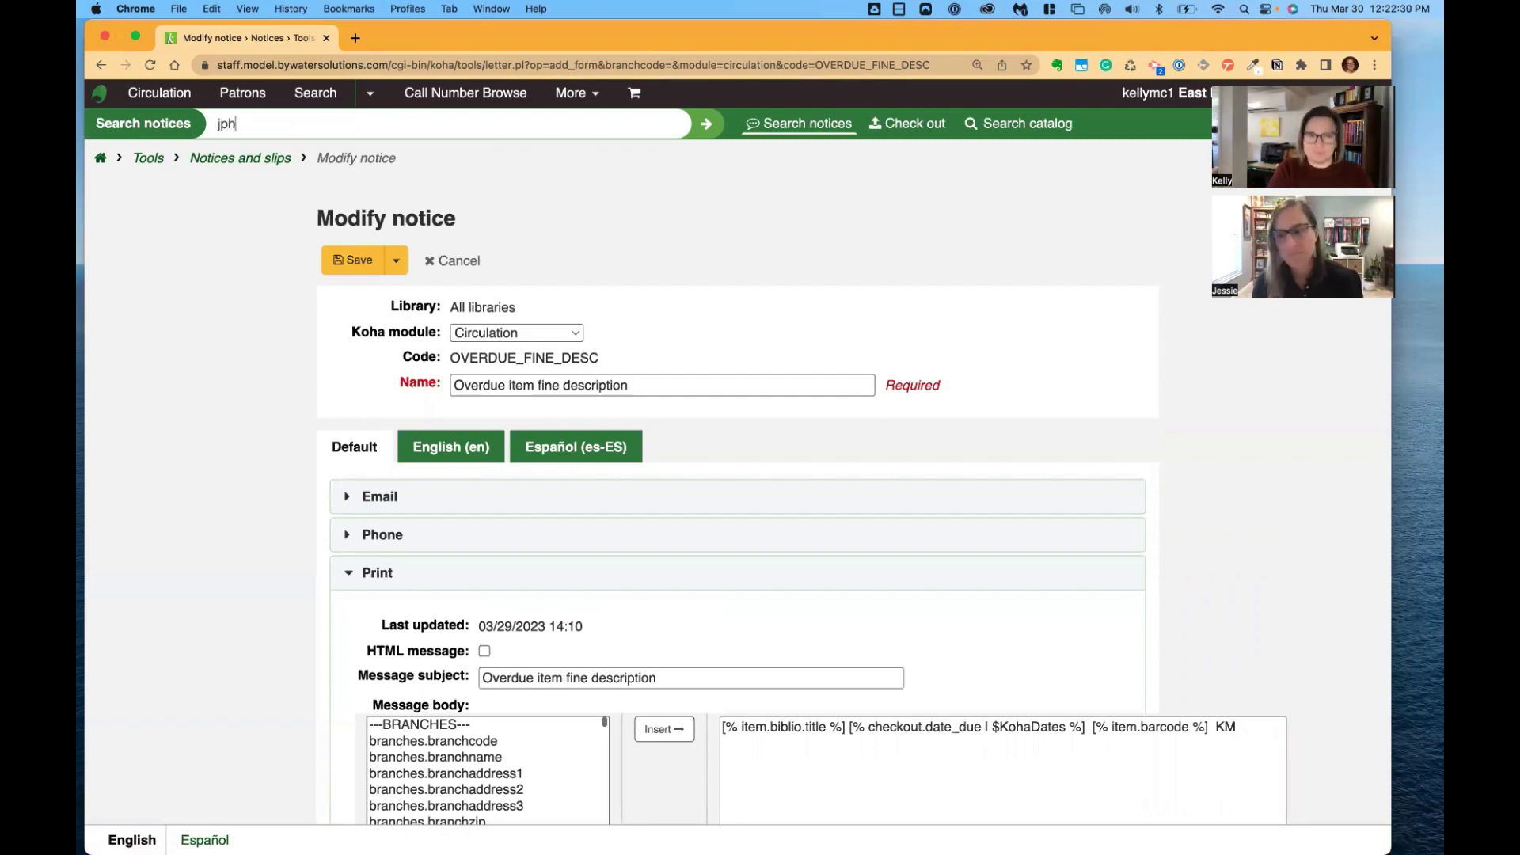
{"action": "type", "text": "n d"}
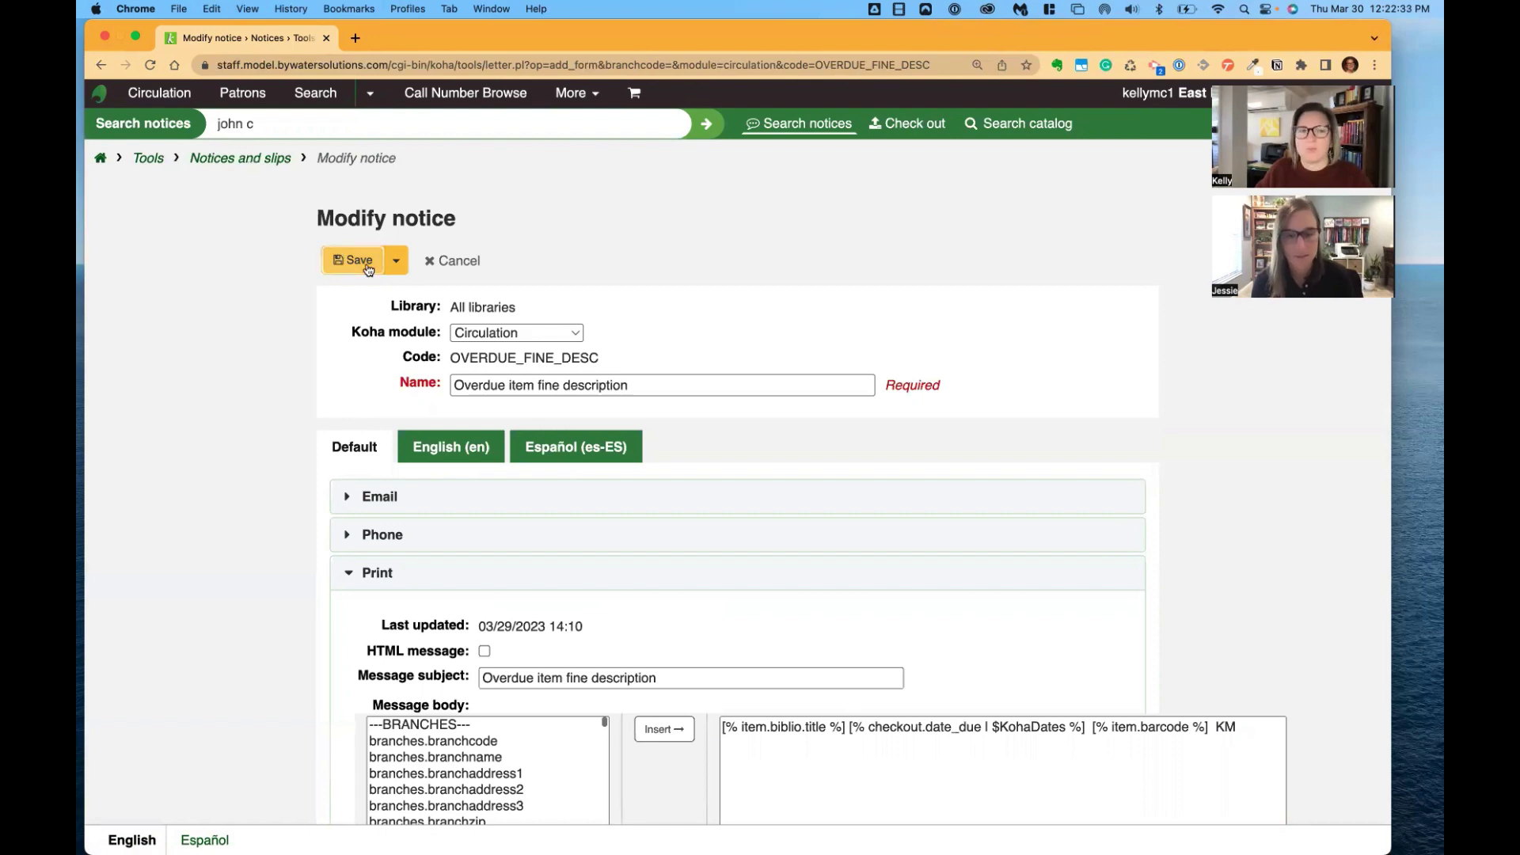
Save the notice, then search Patrons for the test patron and open their details page.
{"action": "left_click", "coordinate": [349, 260]}
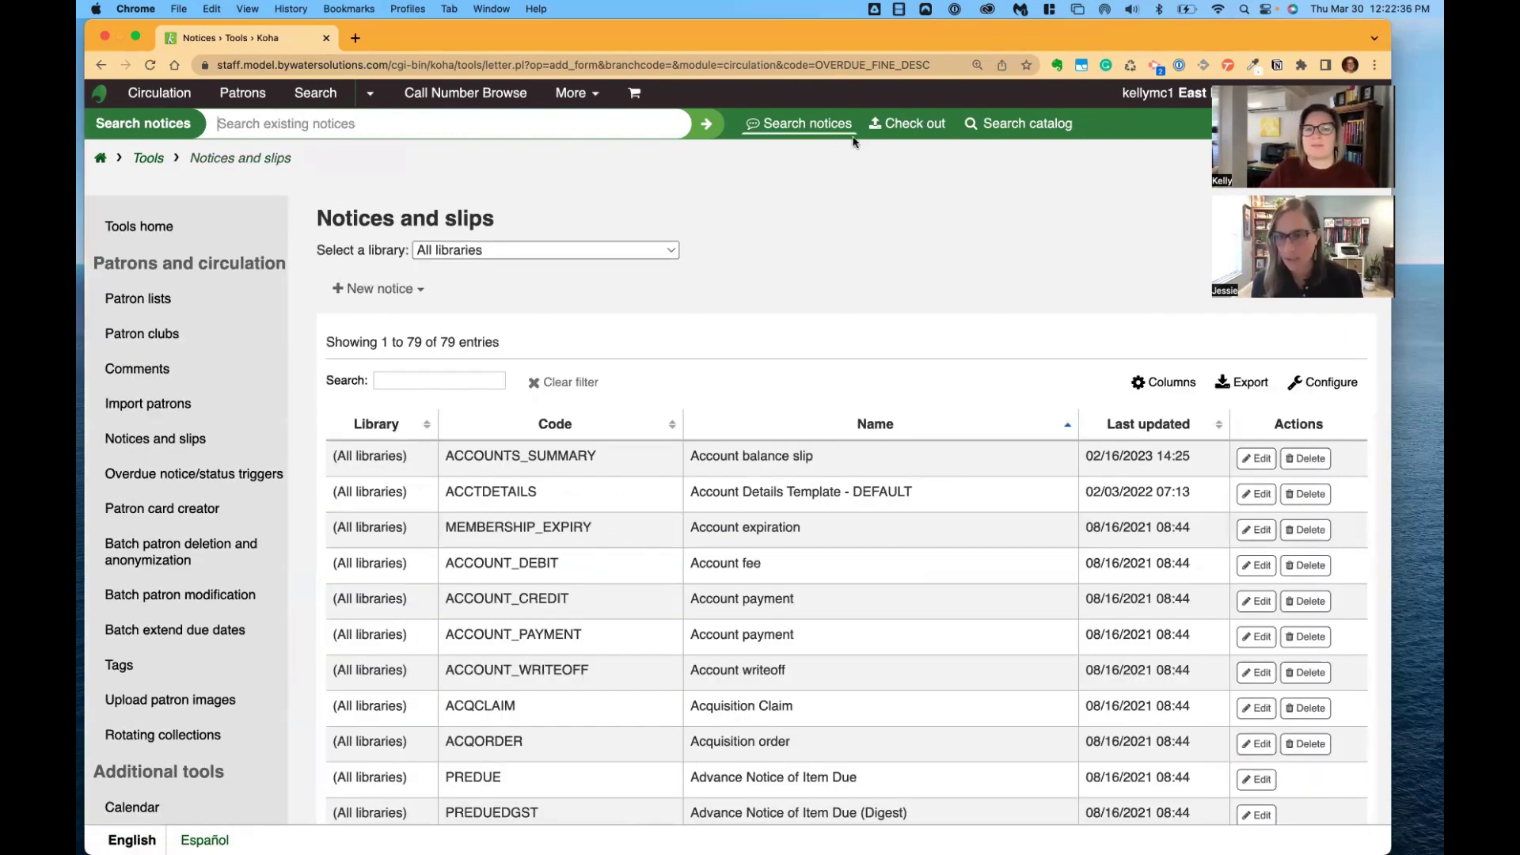
{"action": "left_click", "coordinate": [252, 98]}
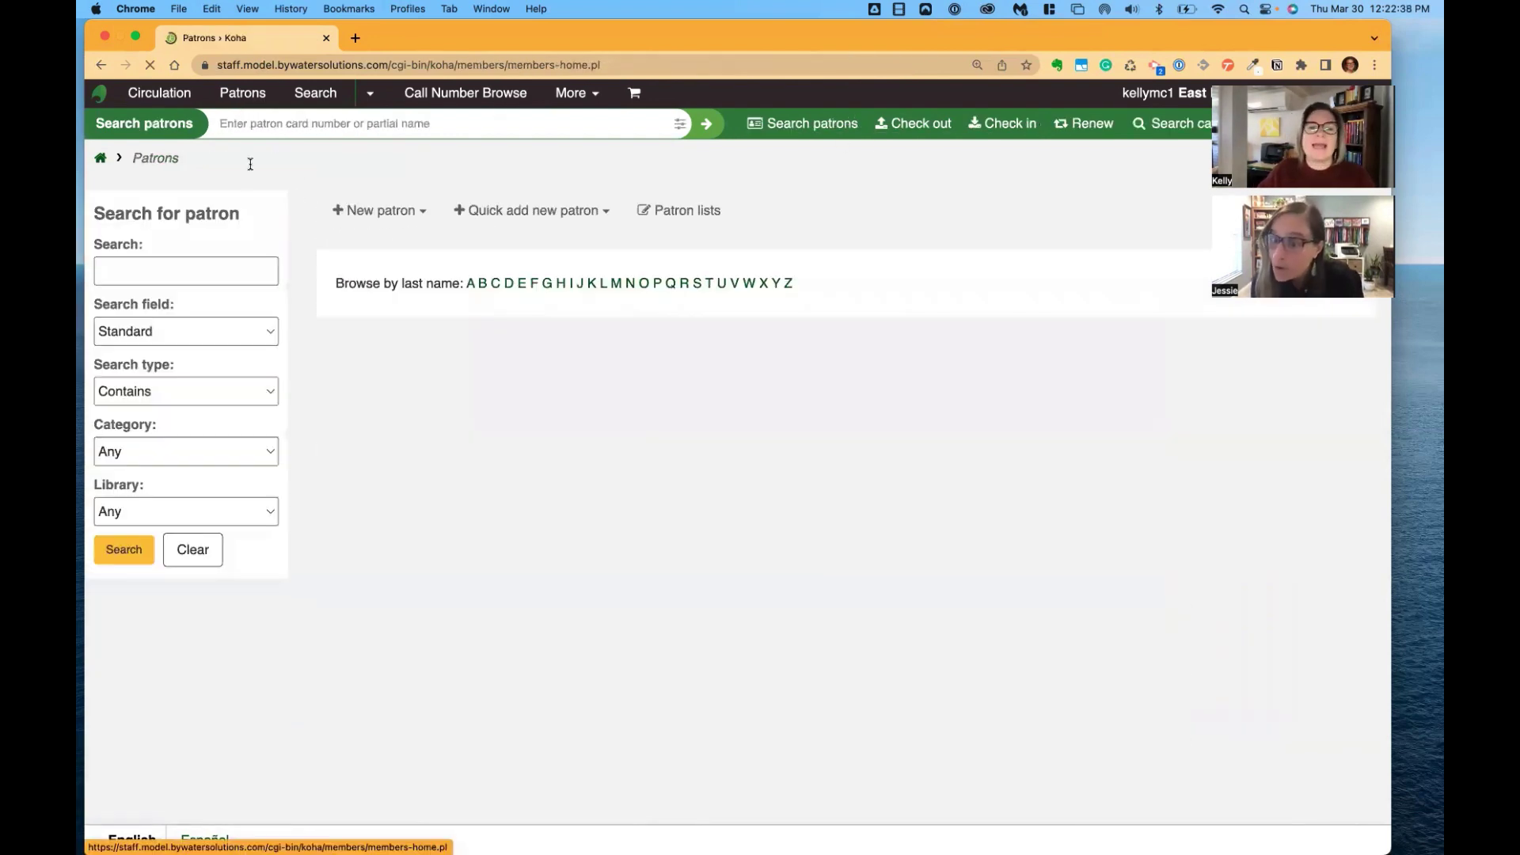
{"action": "left_click", "coordinate": [241, 116]}
{"action": "type", "text": "jo"}
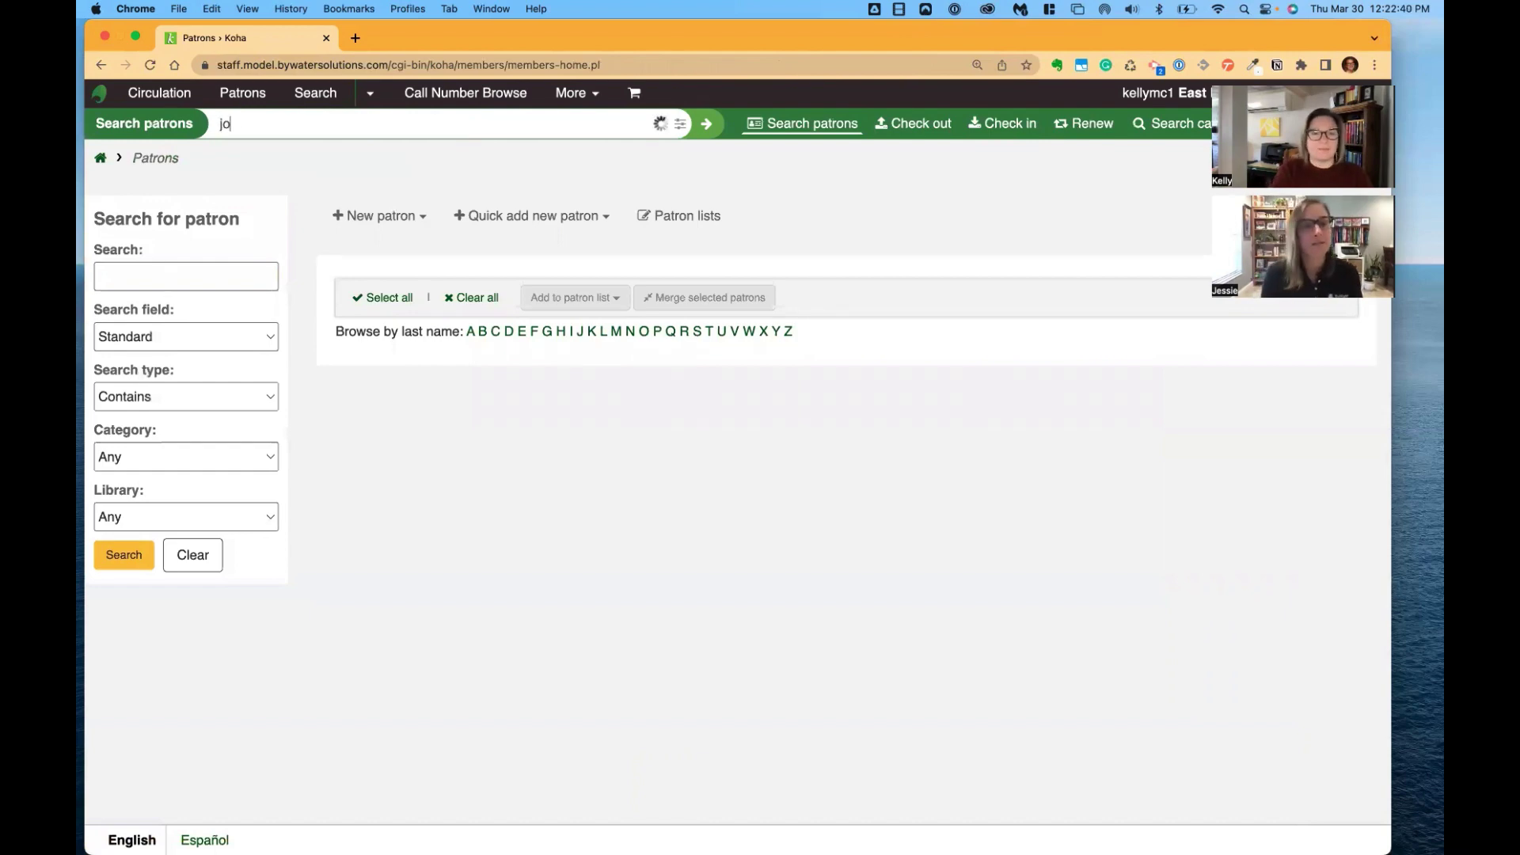
{"action": "type", "text": "hn car"}
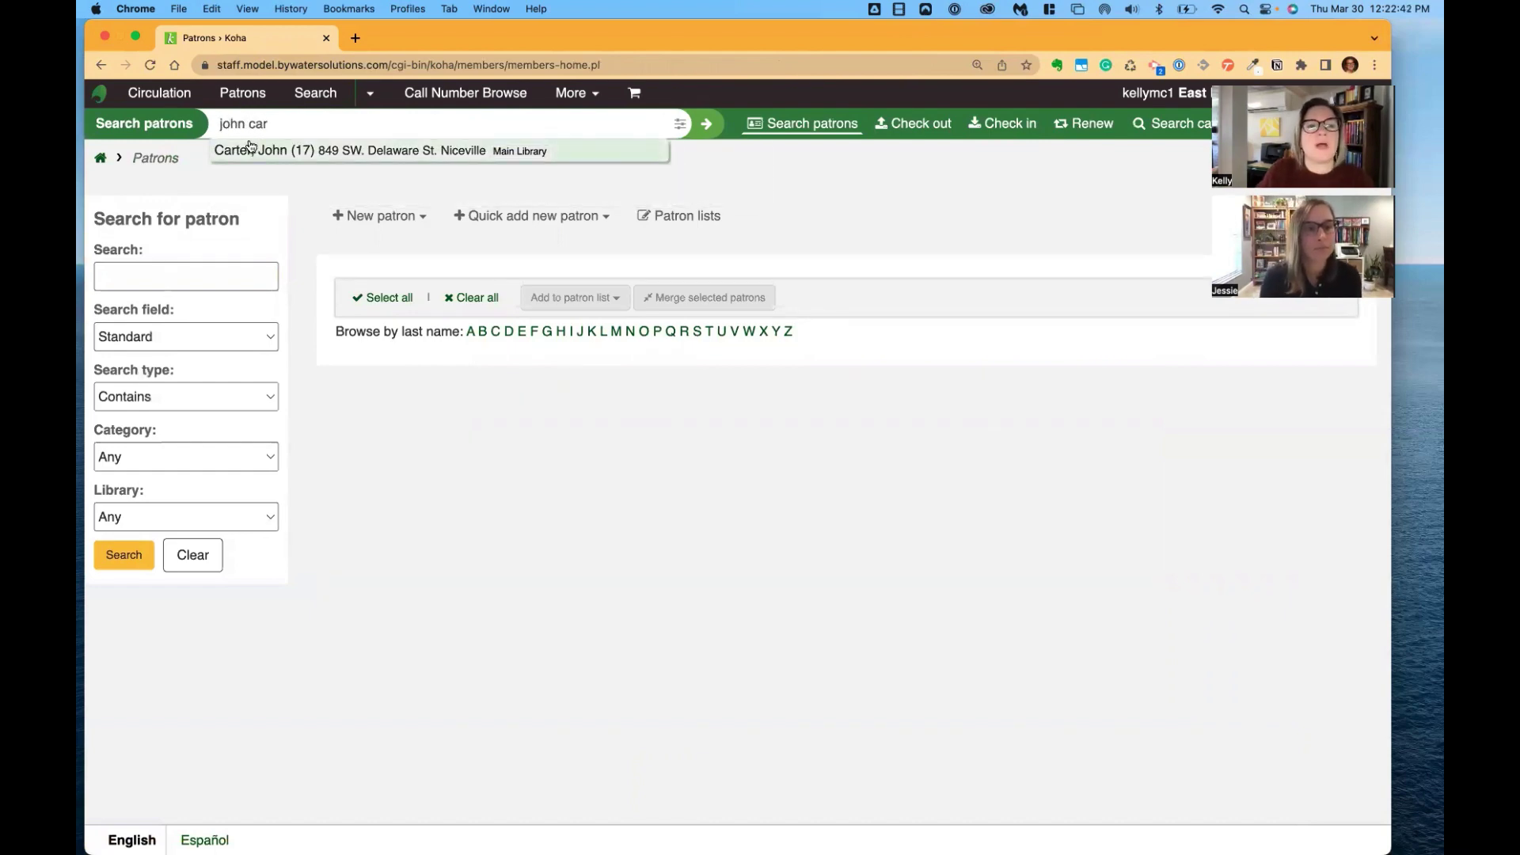
{"action": "left_click", "coordinate": [250, 149]}
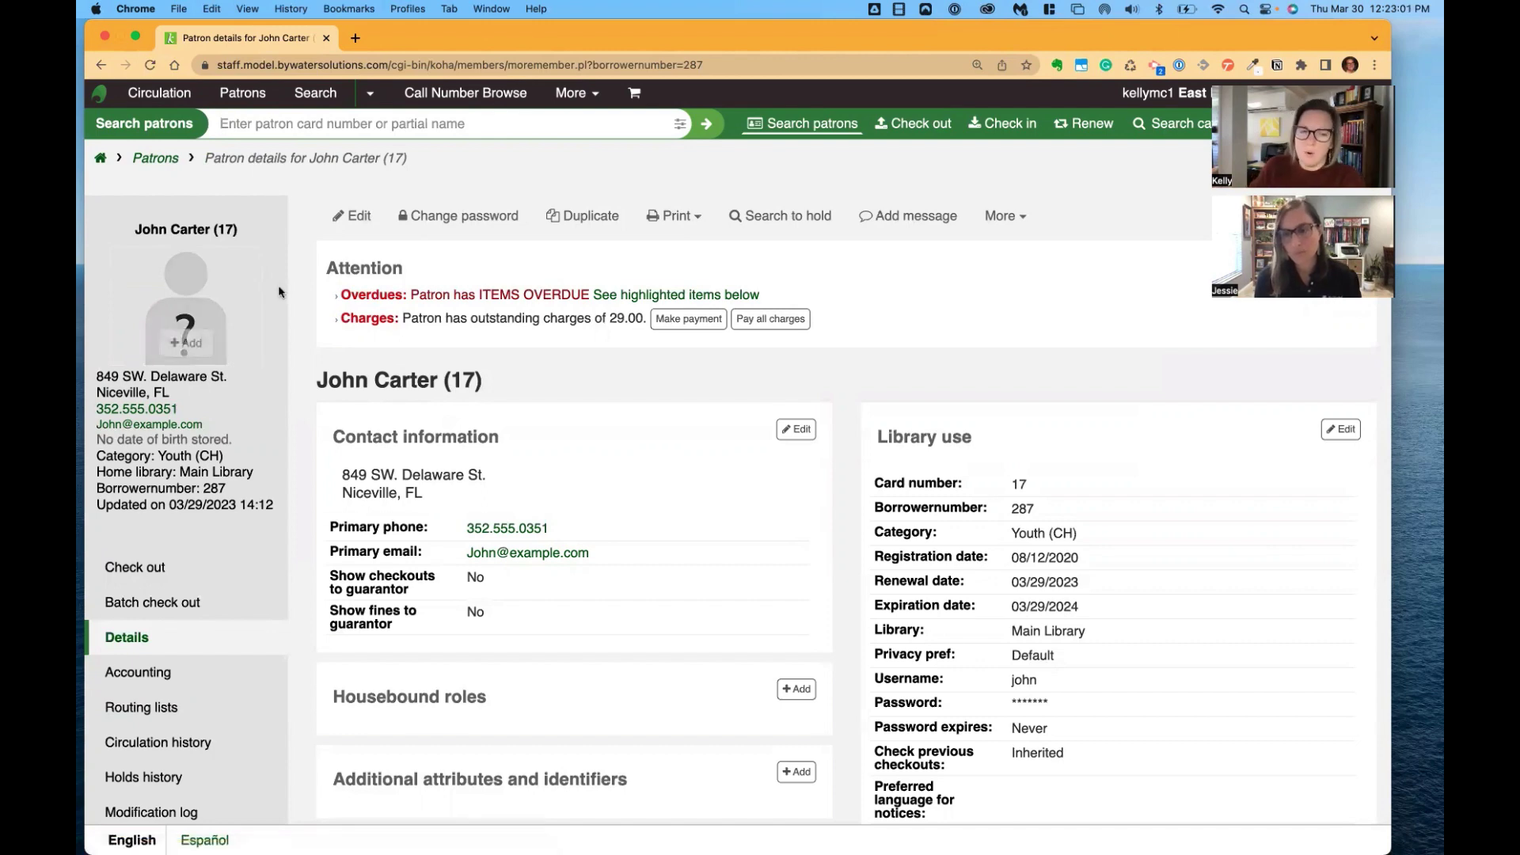
Open the patron's Accounting payment view and highlight barcode 315139 and KM in the fine description.
{"action": "left_click", "coordinate": [168, 682]}
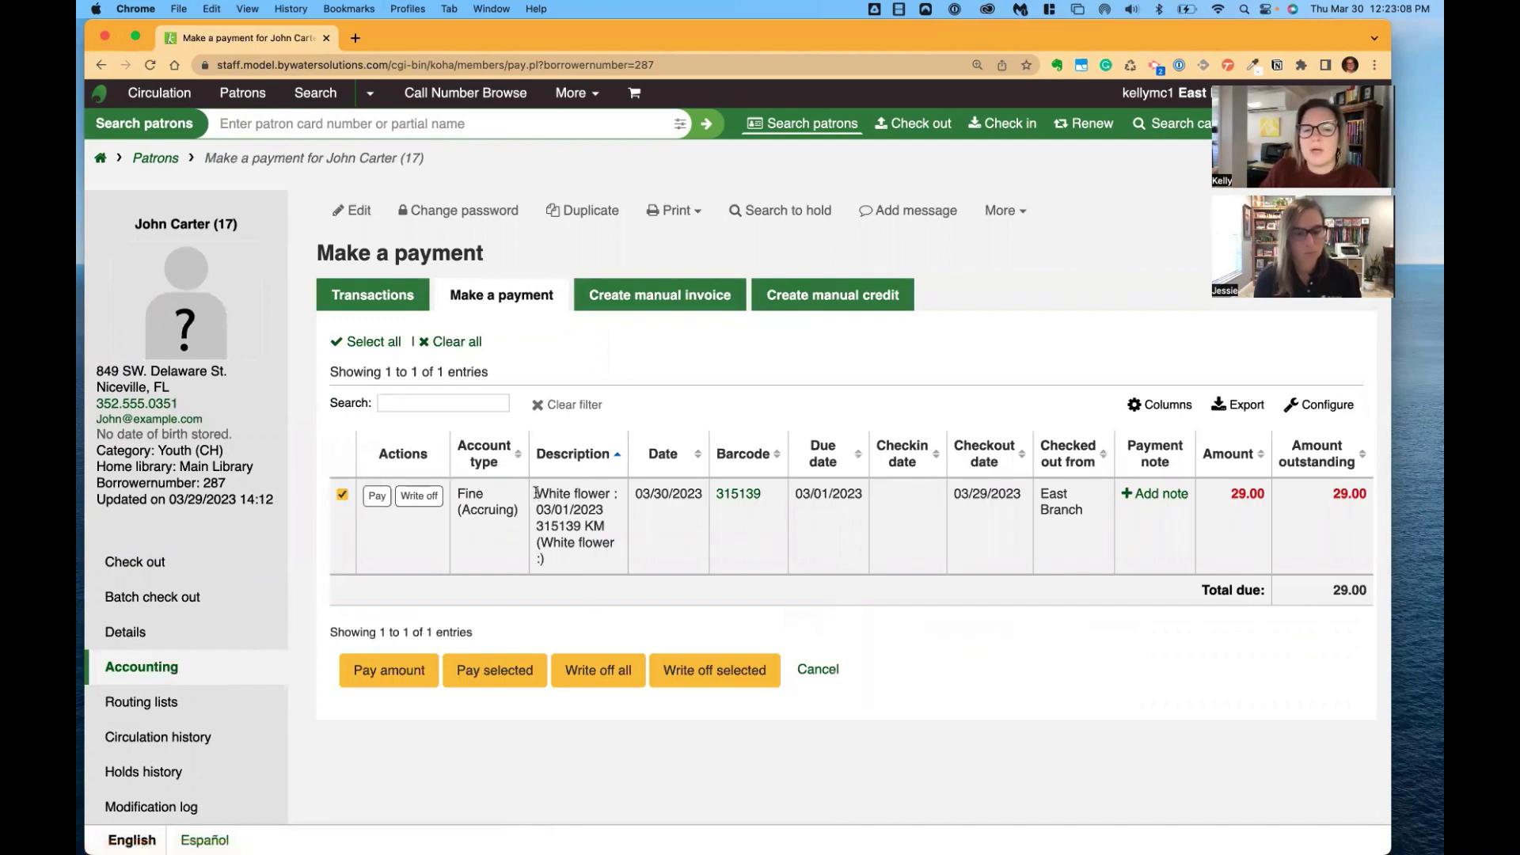
{"action": "left_click_drag", "start_coordinate": [538, 496], "coordinate": [606, 527]}
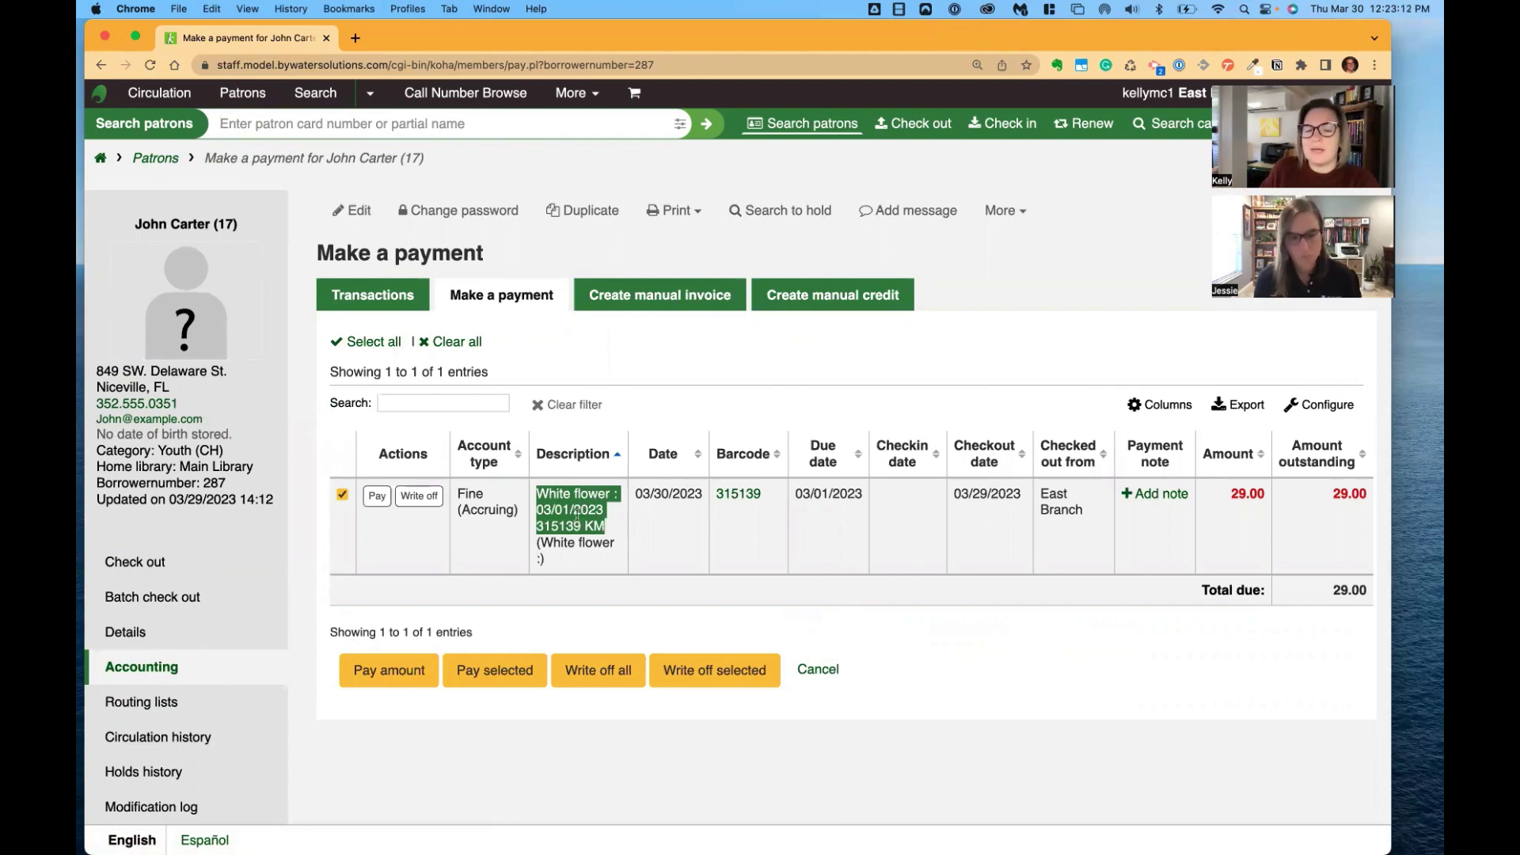
{"action": "left_click", "coordinate": [662, 526]}
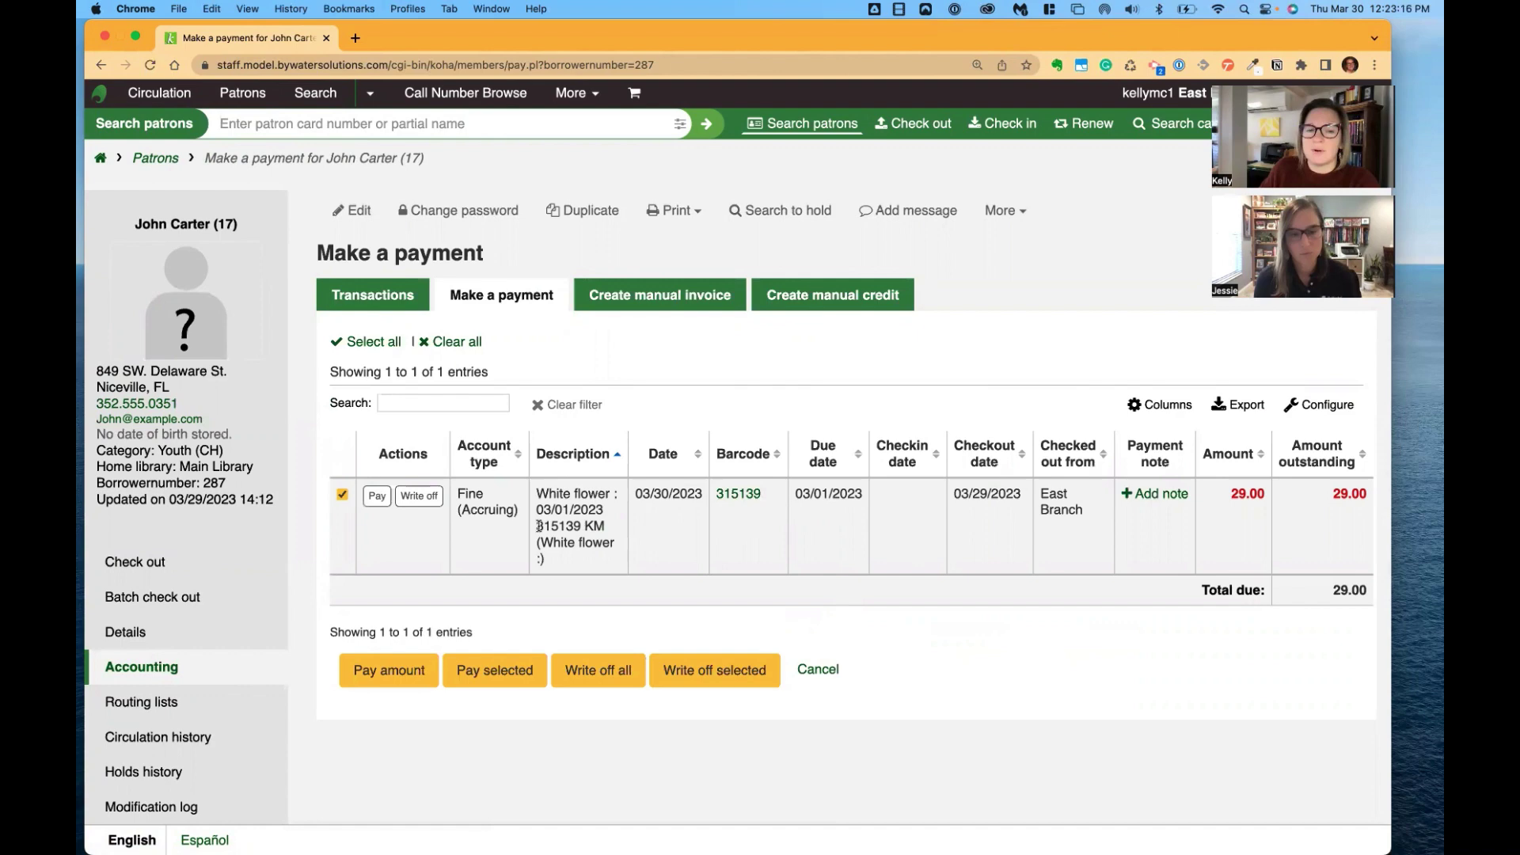
{"action": "left_click_drag", "start_coordinate": [537, 526], "coordinate": [581, 526]}
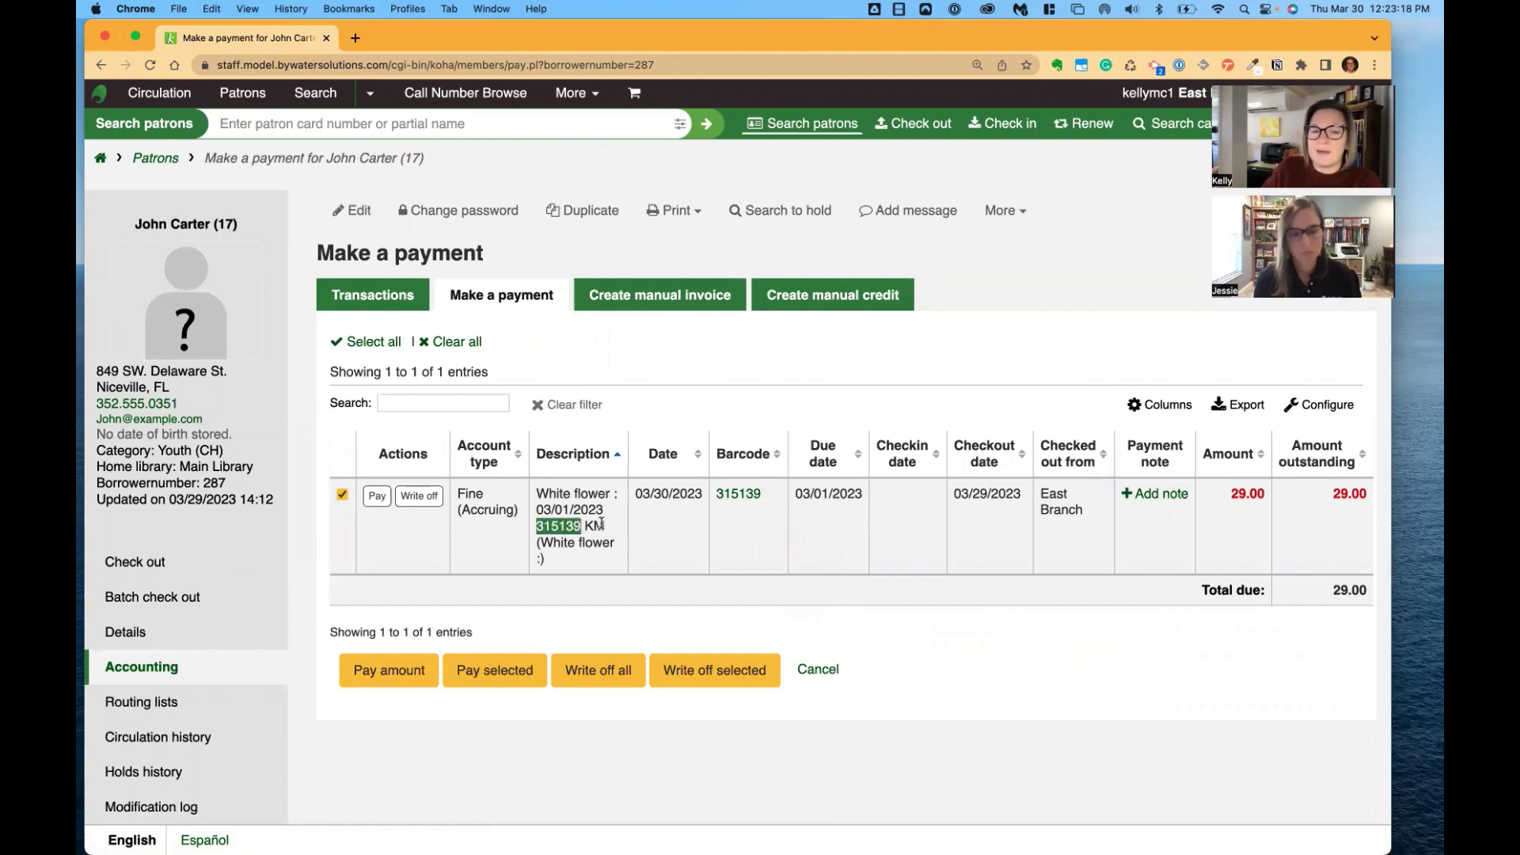